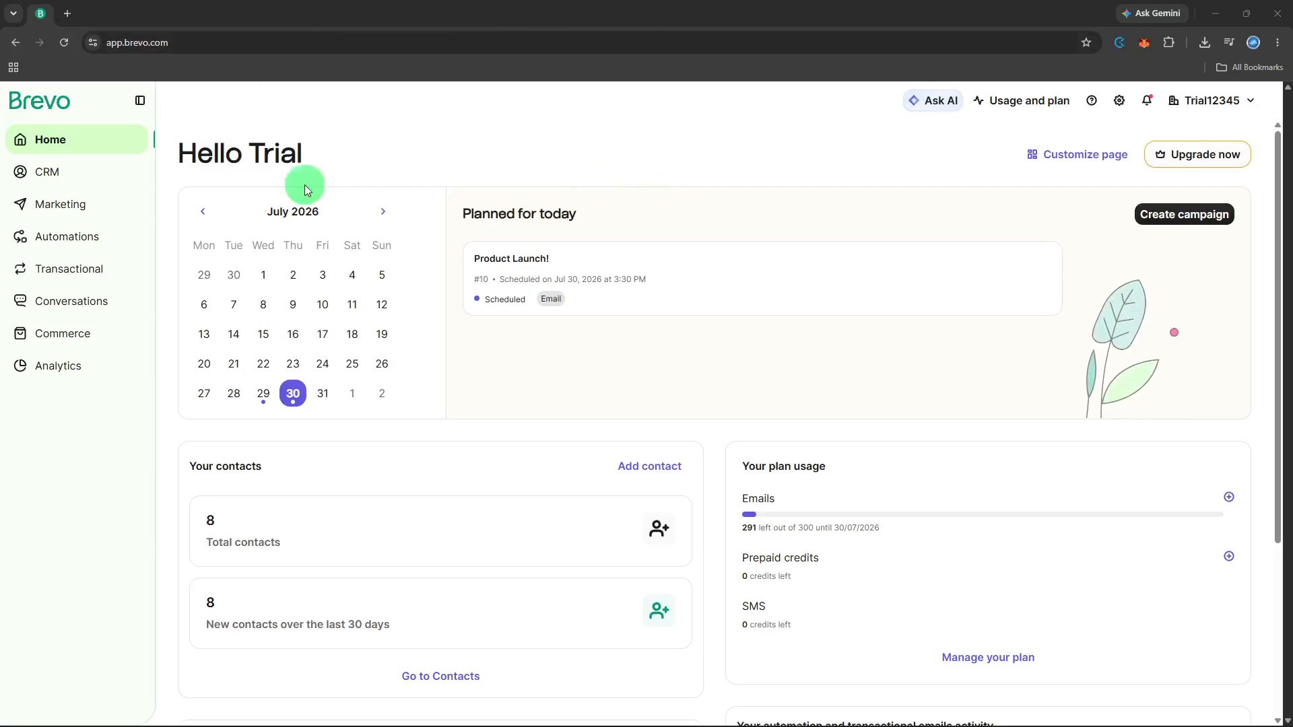
# Open the Product Launch! campaign from Marketing > Campaigns and start editing its email design
pyautogui.click(124, 202)
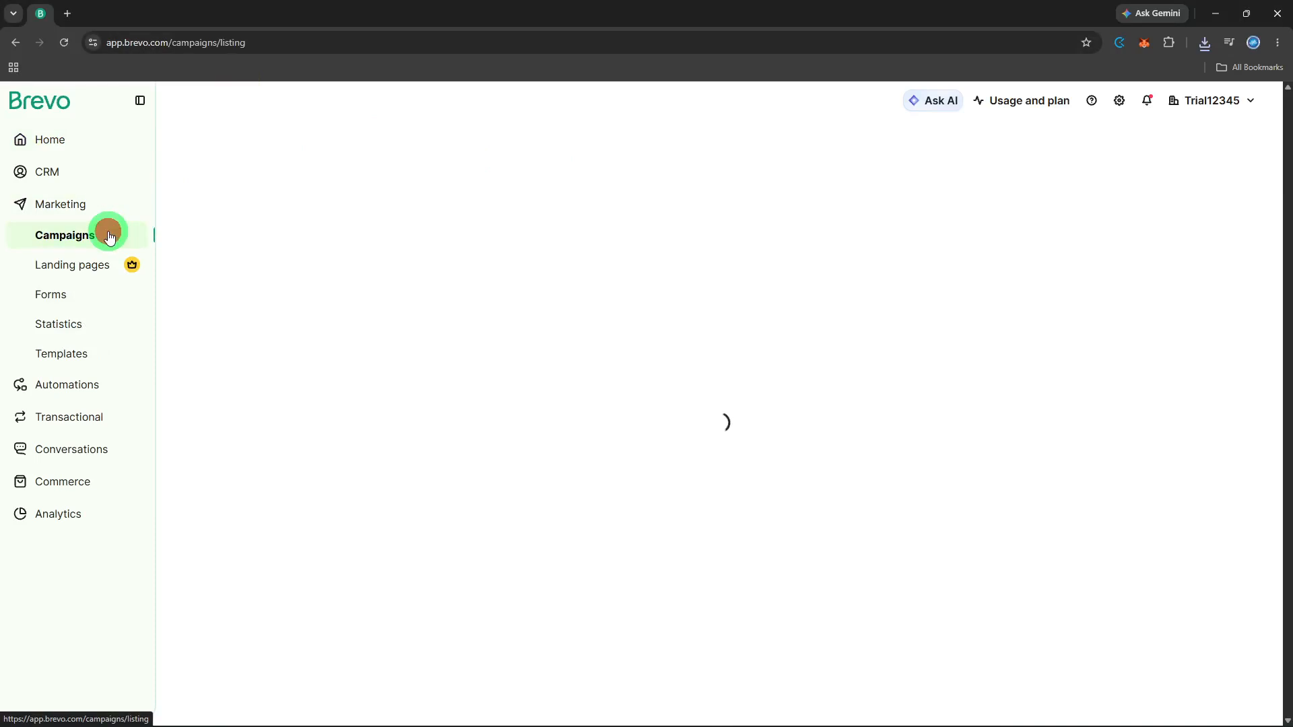
pyautogui.click(110, 237)
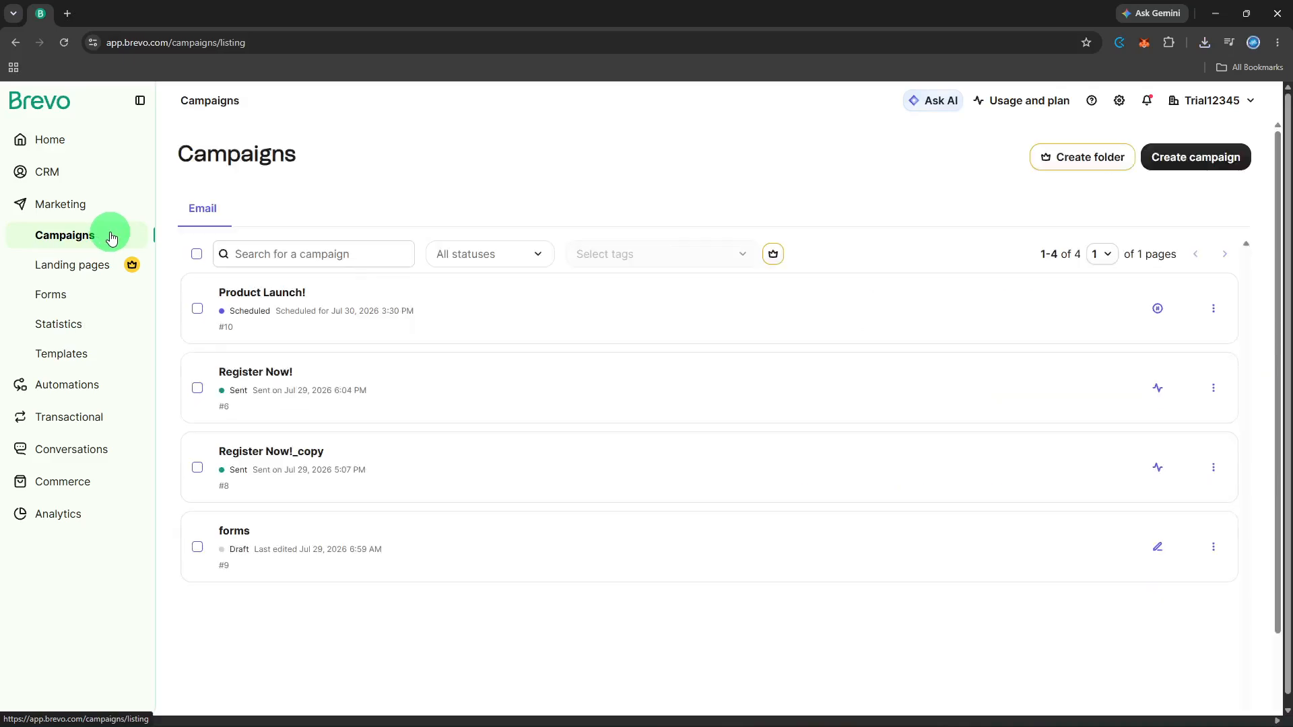
pyautogui.click(378, 325)
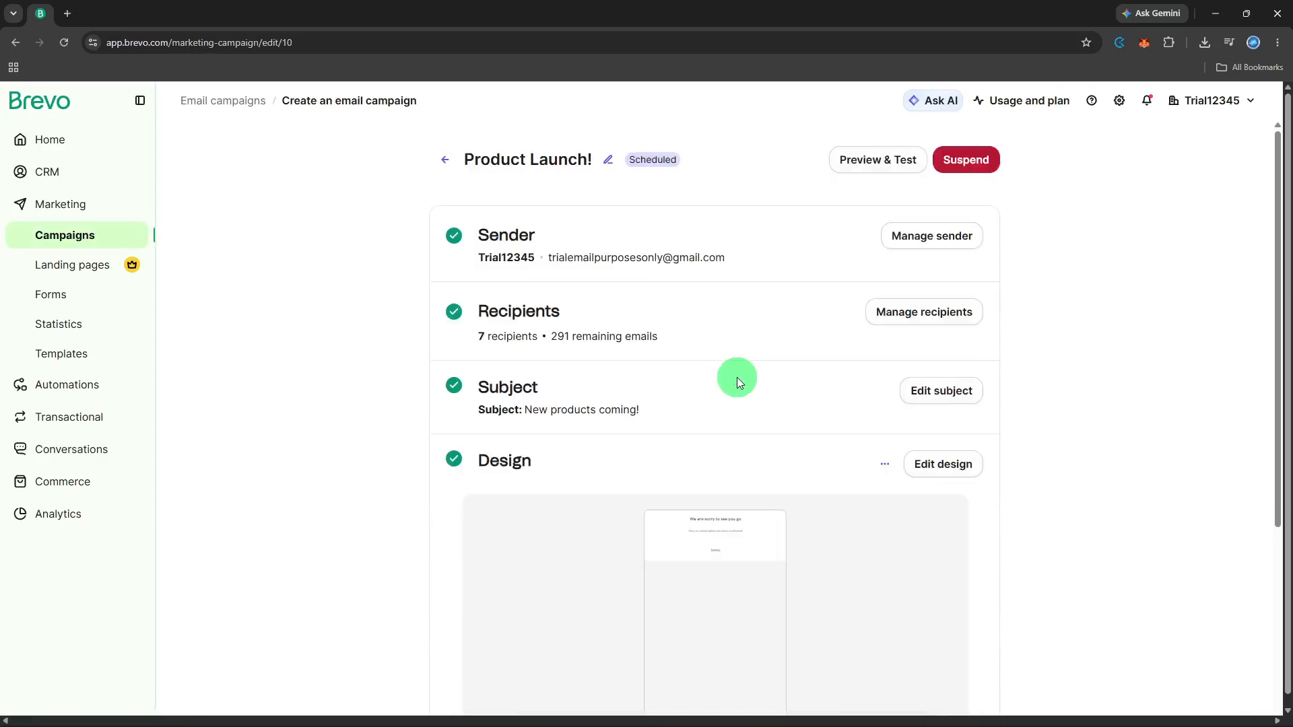
pyautogui.scroll(-2, 736, 378)
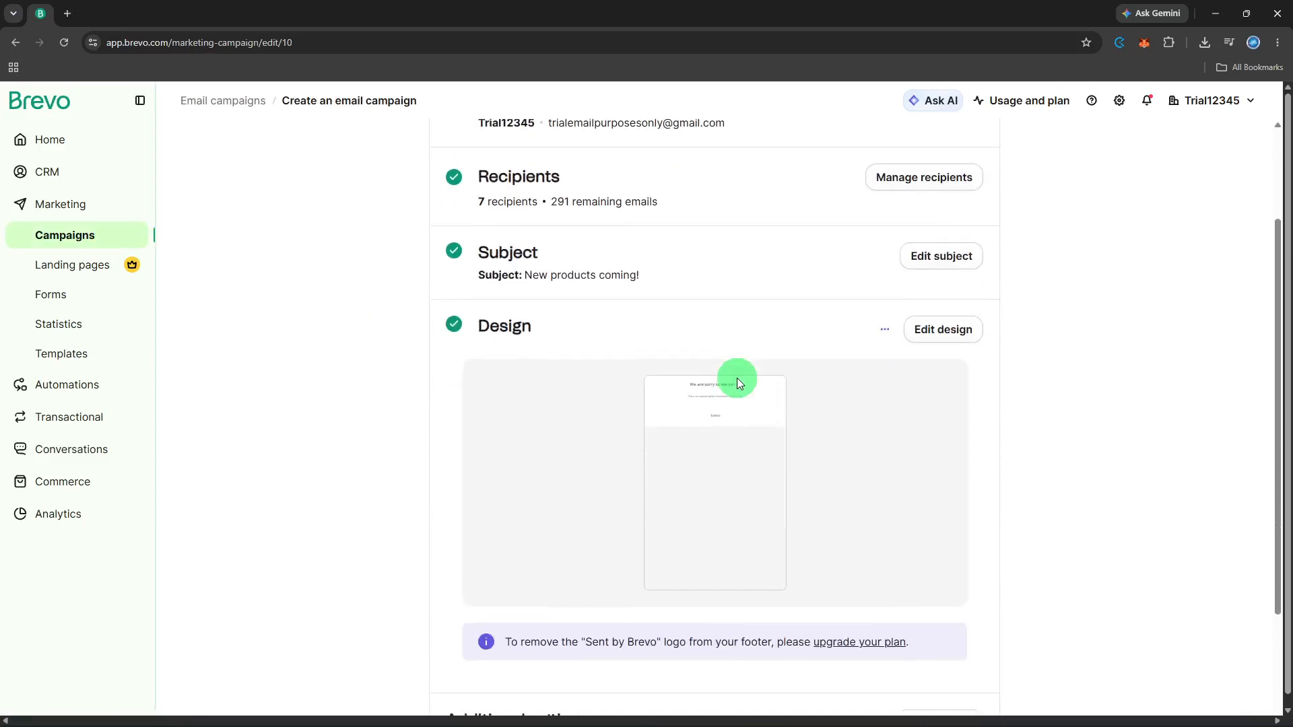
pyautogui.click(950, 336)
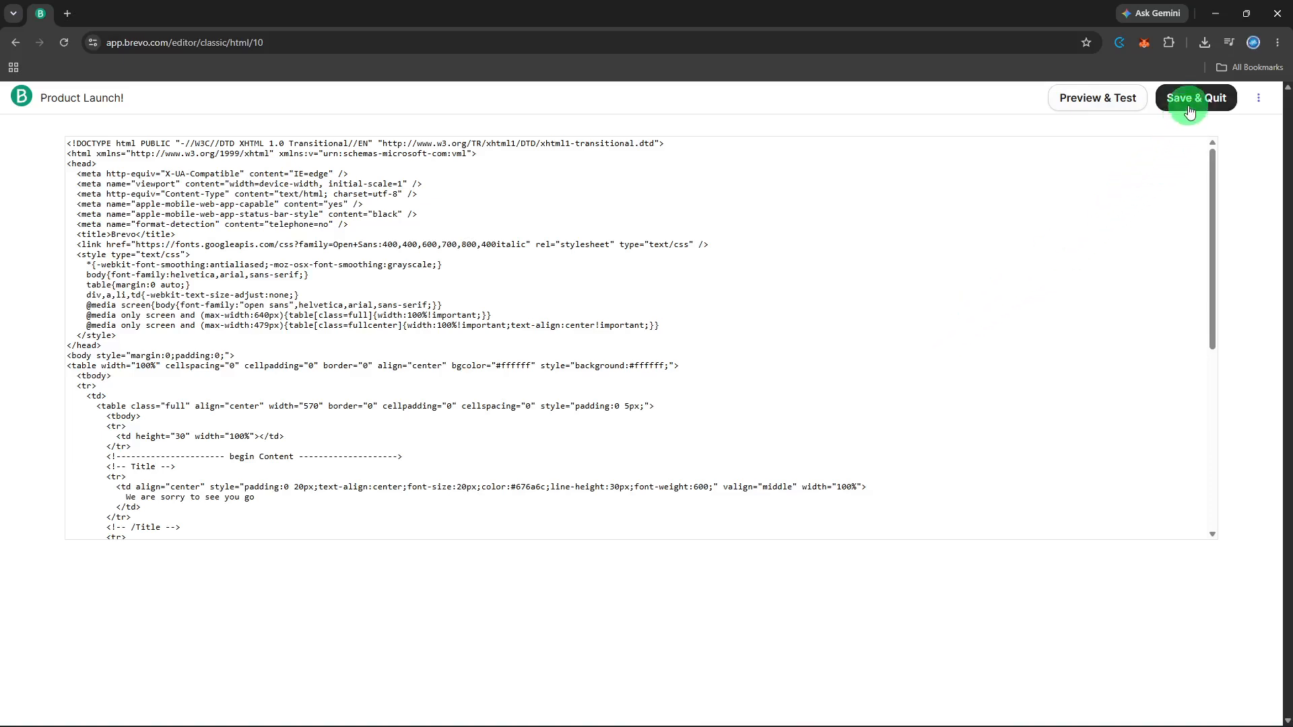
# Review the Product Launch! HTML code and its options menu, then save and quit the editor
pyautogui.click(395, 355)
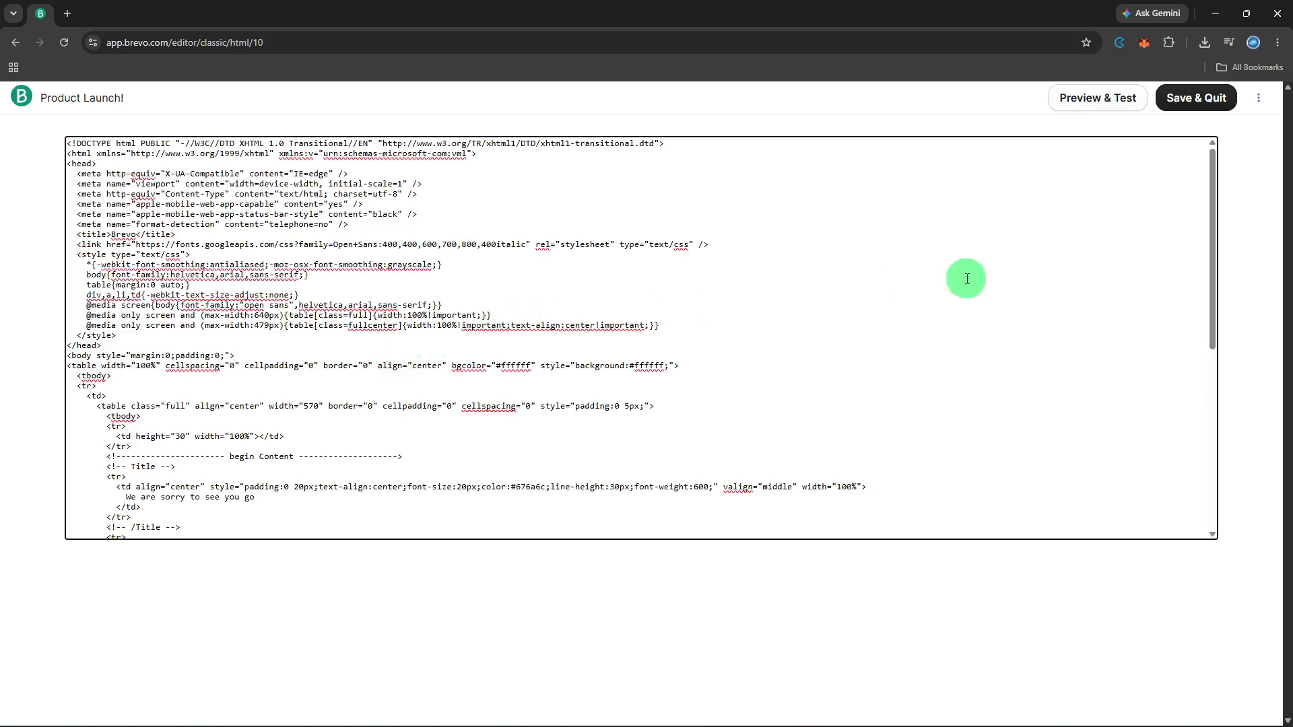
pyautogui.click(1259, 91)
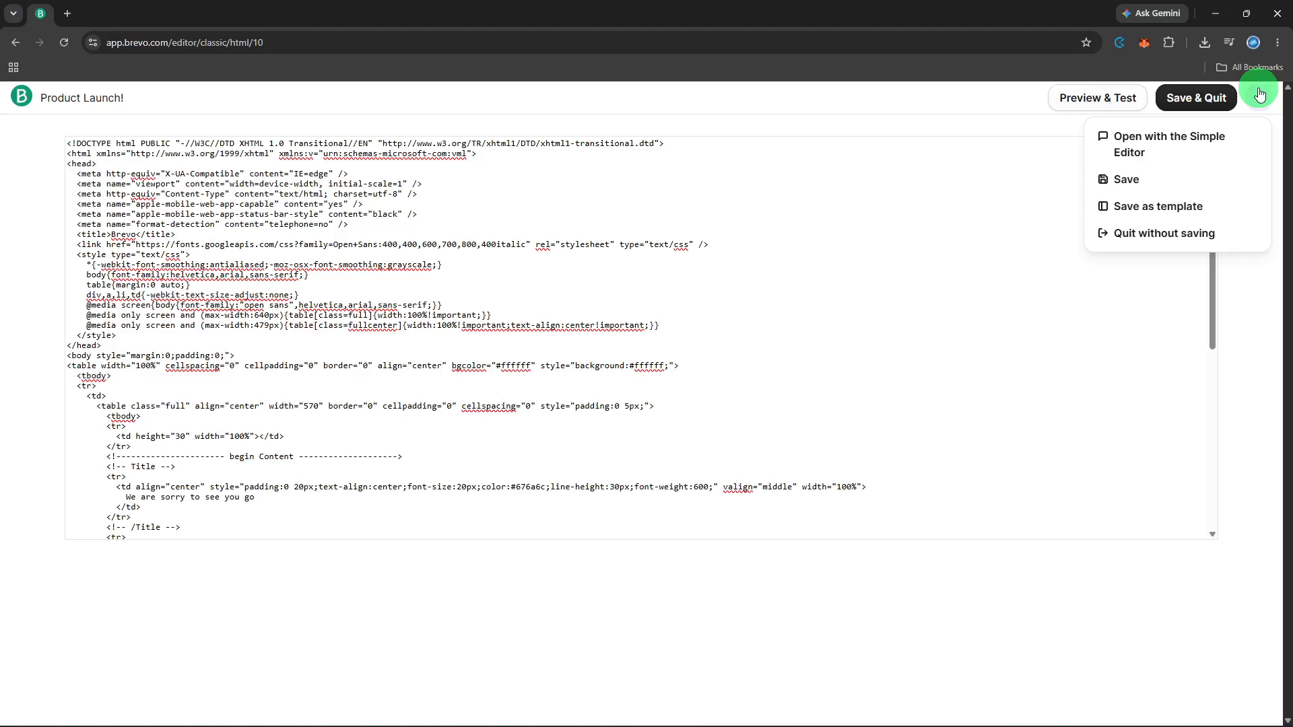
pyautogui.click(531, 442)
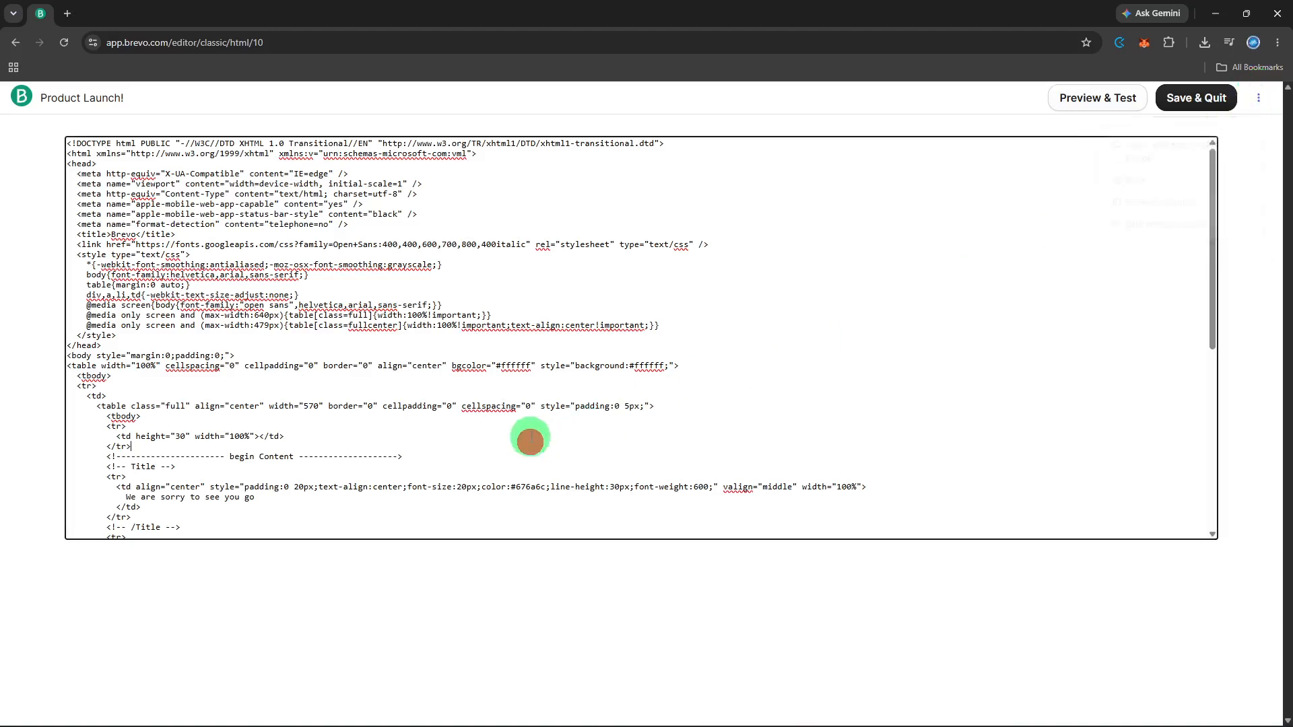
pyautogui.click(553, 378)
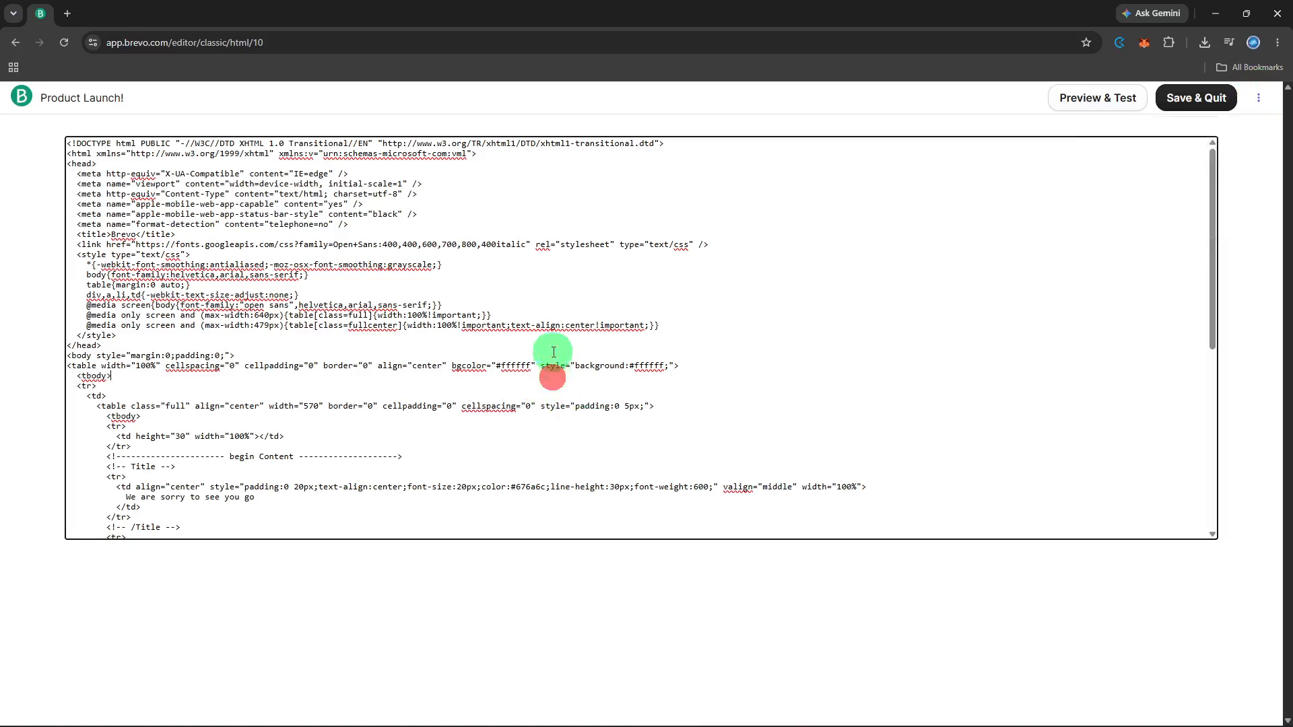
pyautogui.click(539, 298)
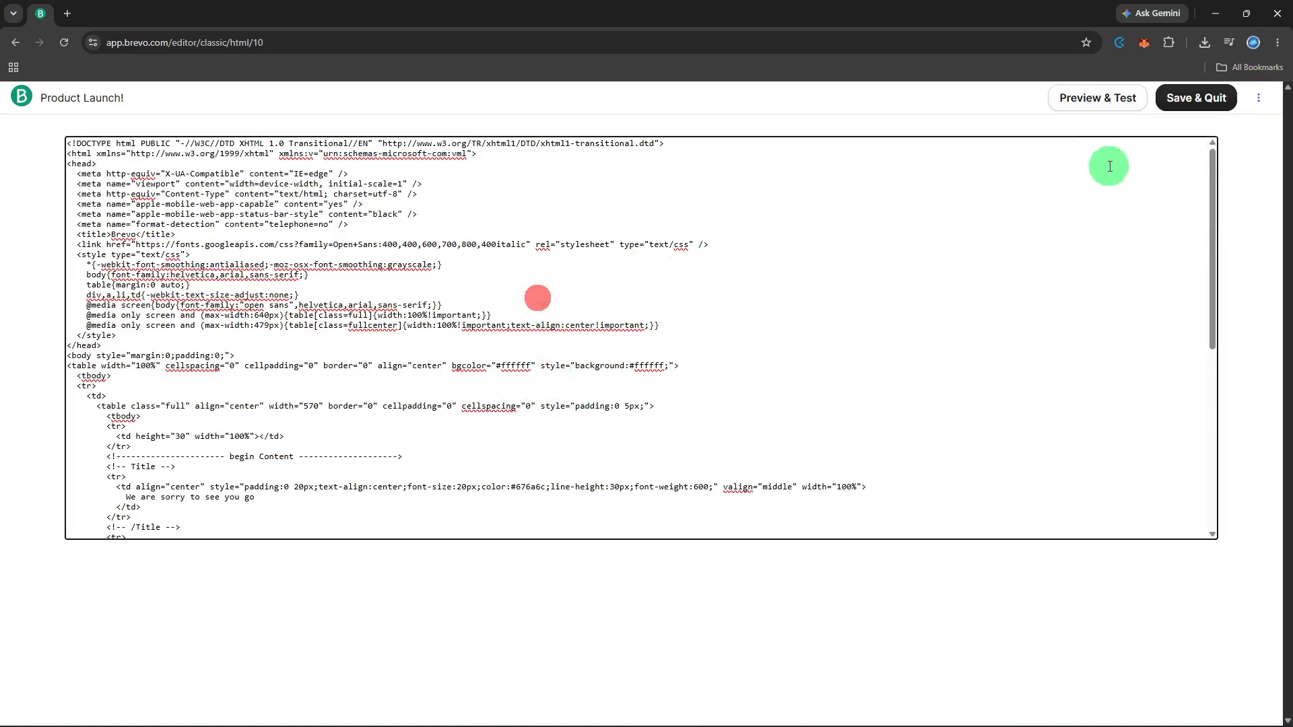
pyautogui.click(1178, 101)
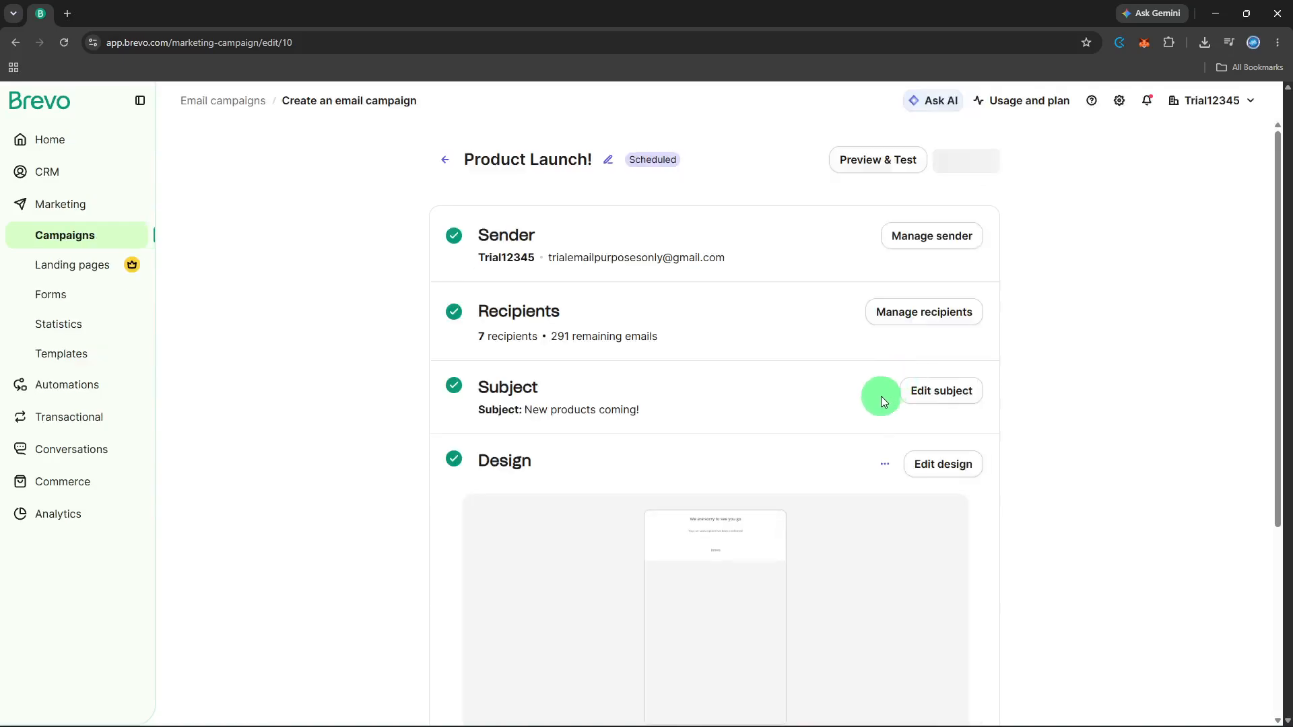
# Use the Design section's actions menu to view the email's plain-text version
pyautogui.scroll(-2, 853, 421)
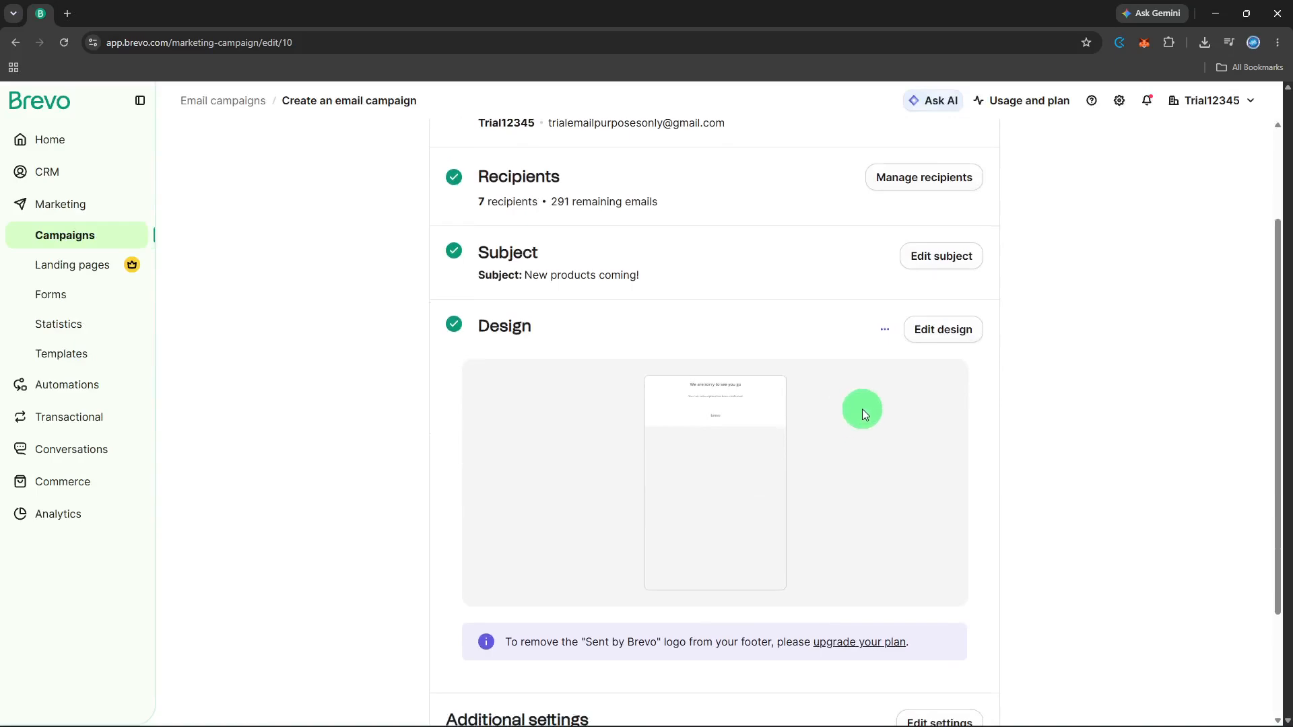
pyautogui.scroll(-2, 862, 409)
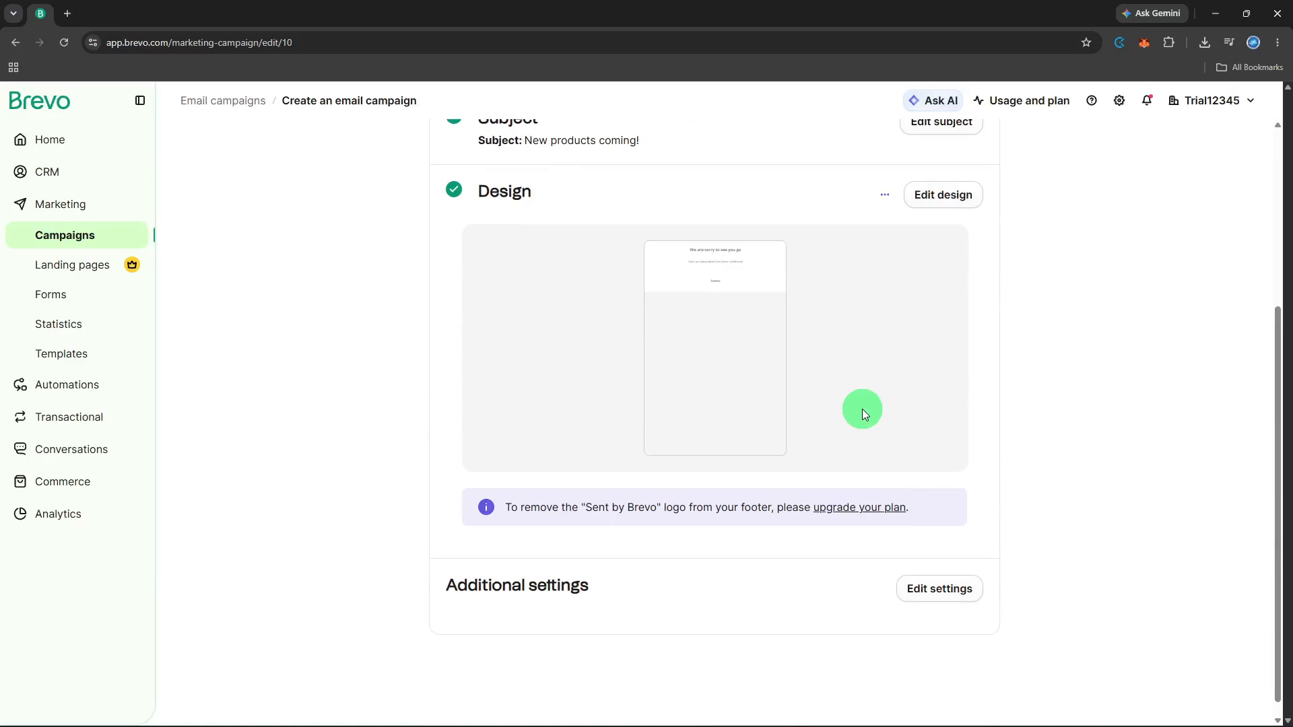
pyautogui.scroll(1, 861, 409)
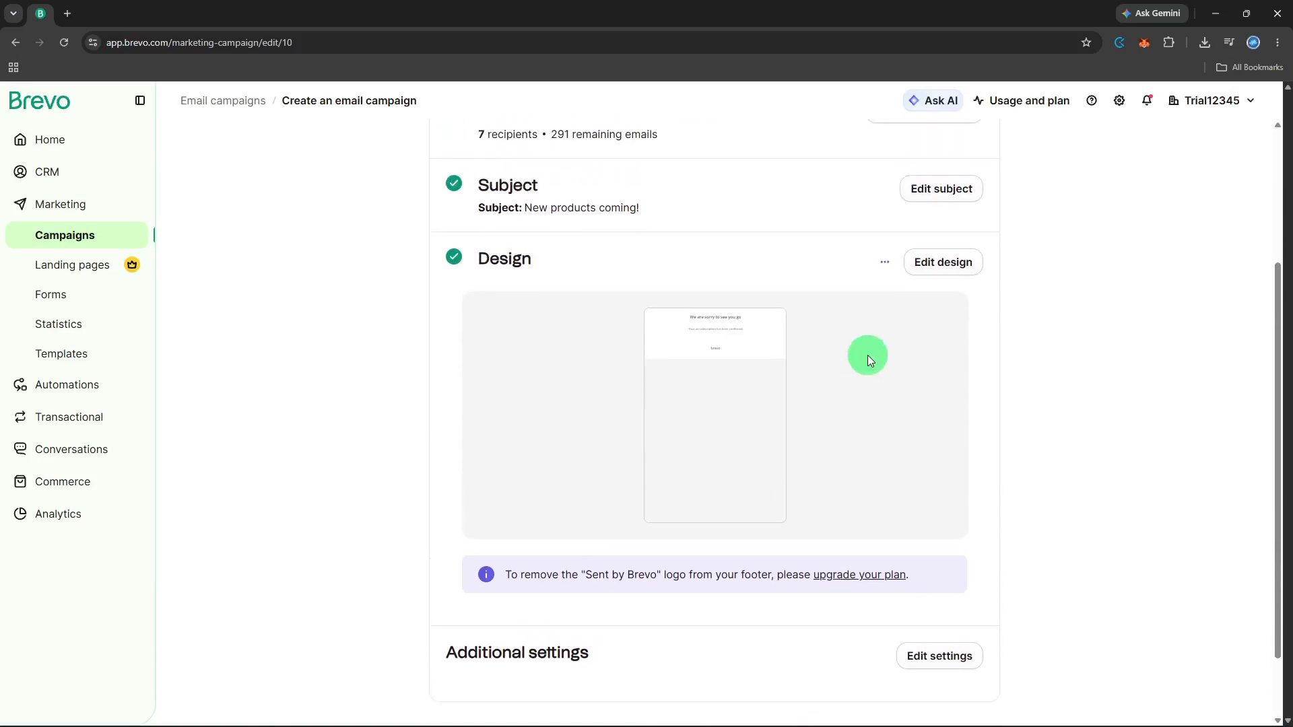
pyautogui.click(886, 266)
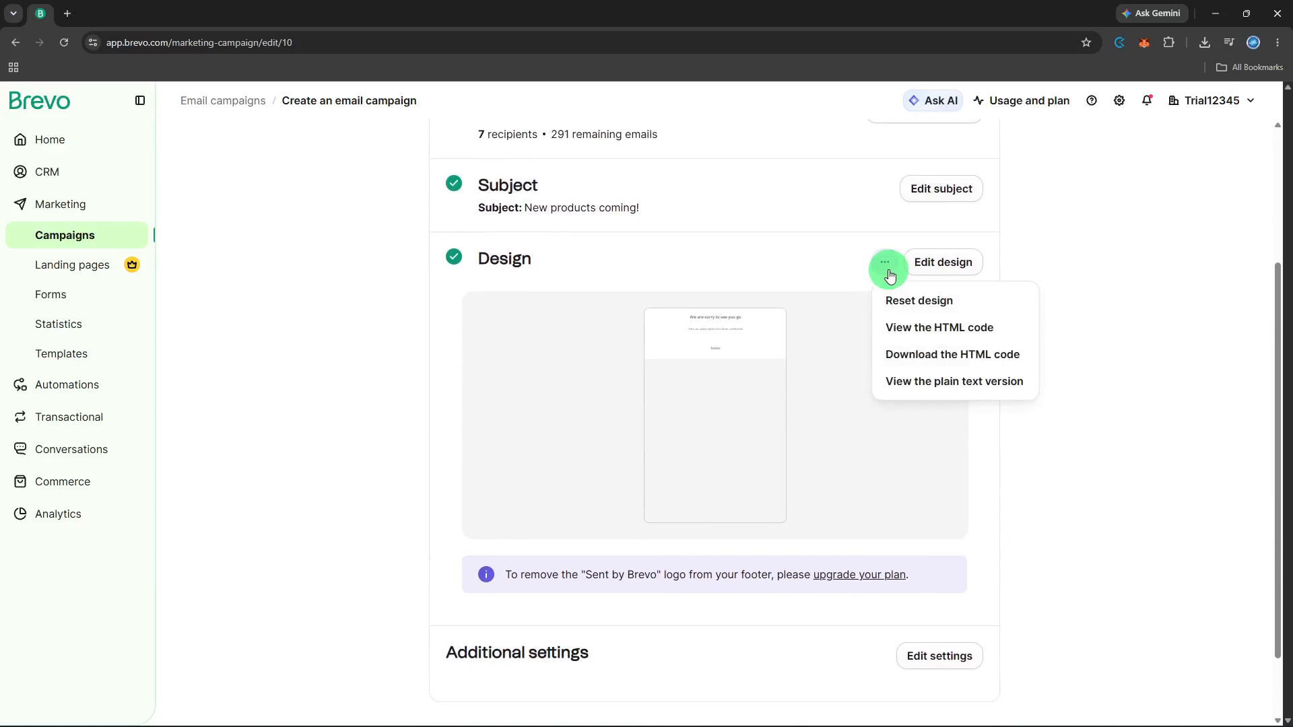
pyautogui.click(887, 272)
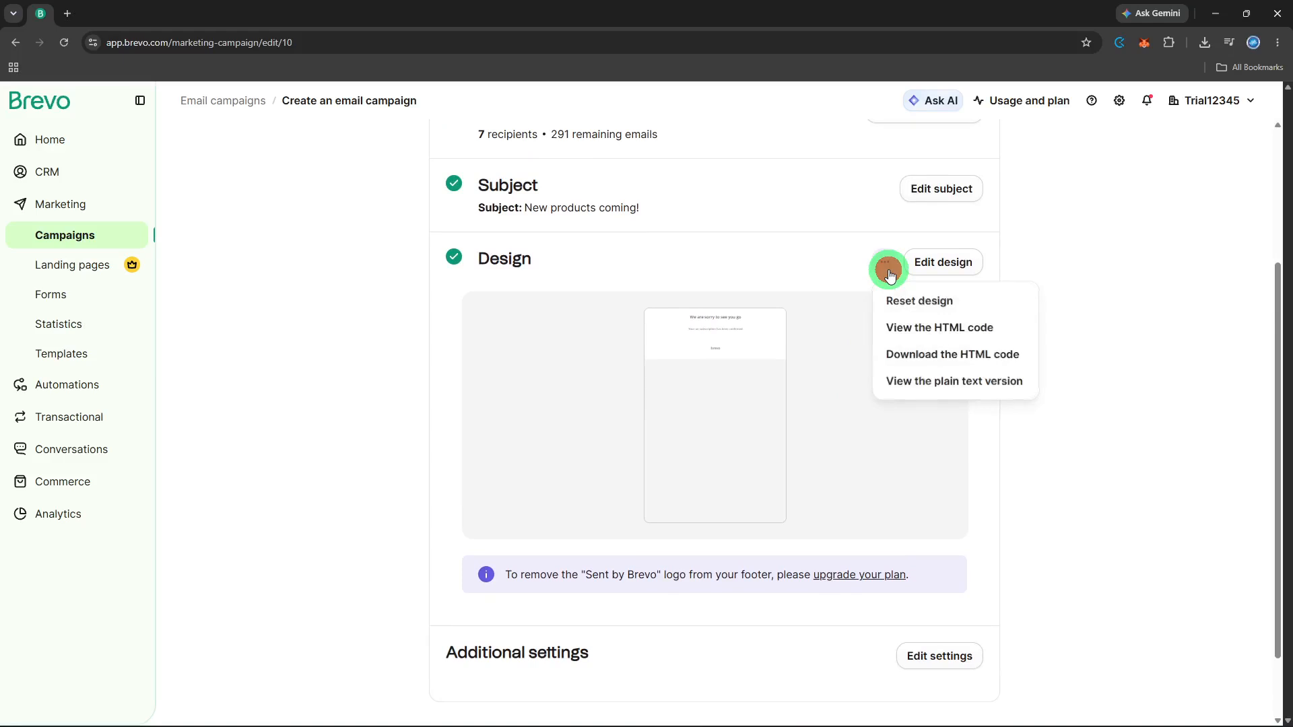
pyautogui.click(887, 269)
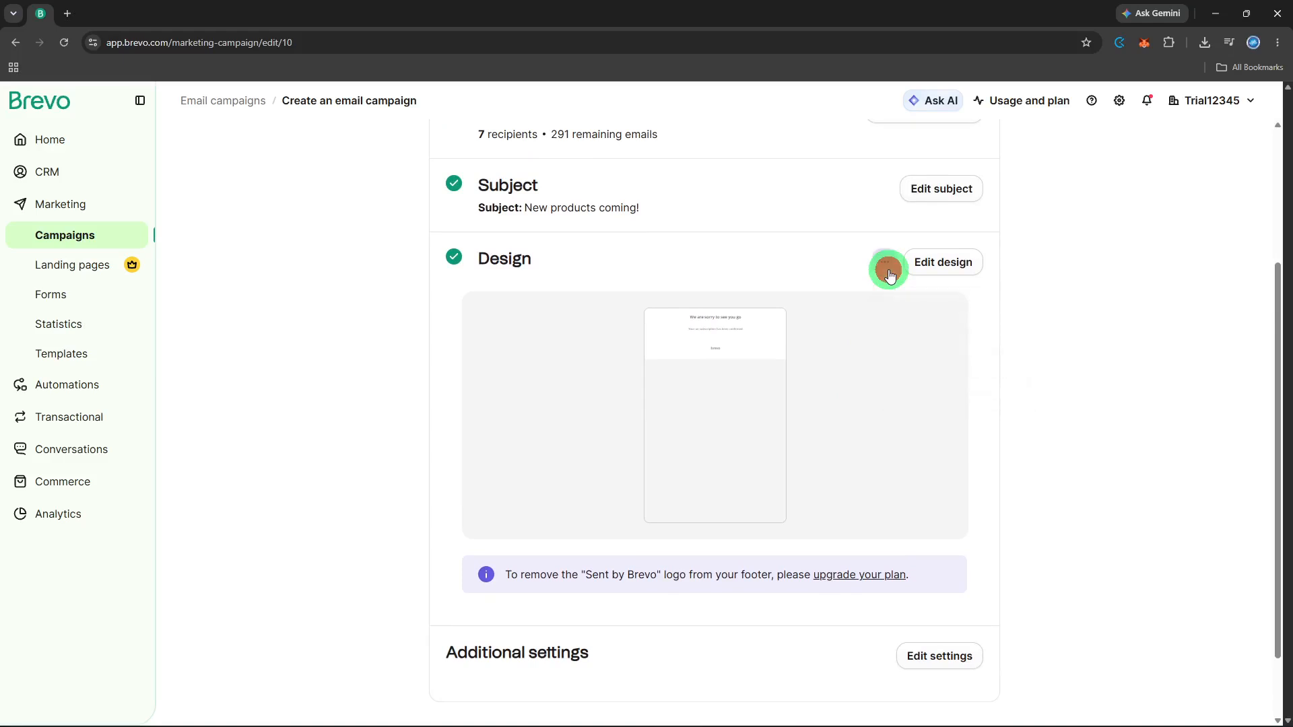
pyautogui.click(900, 379)
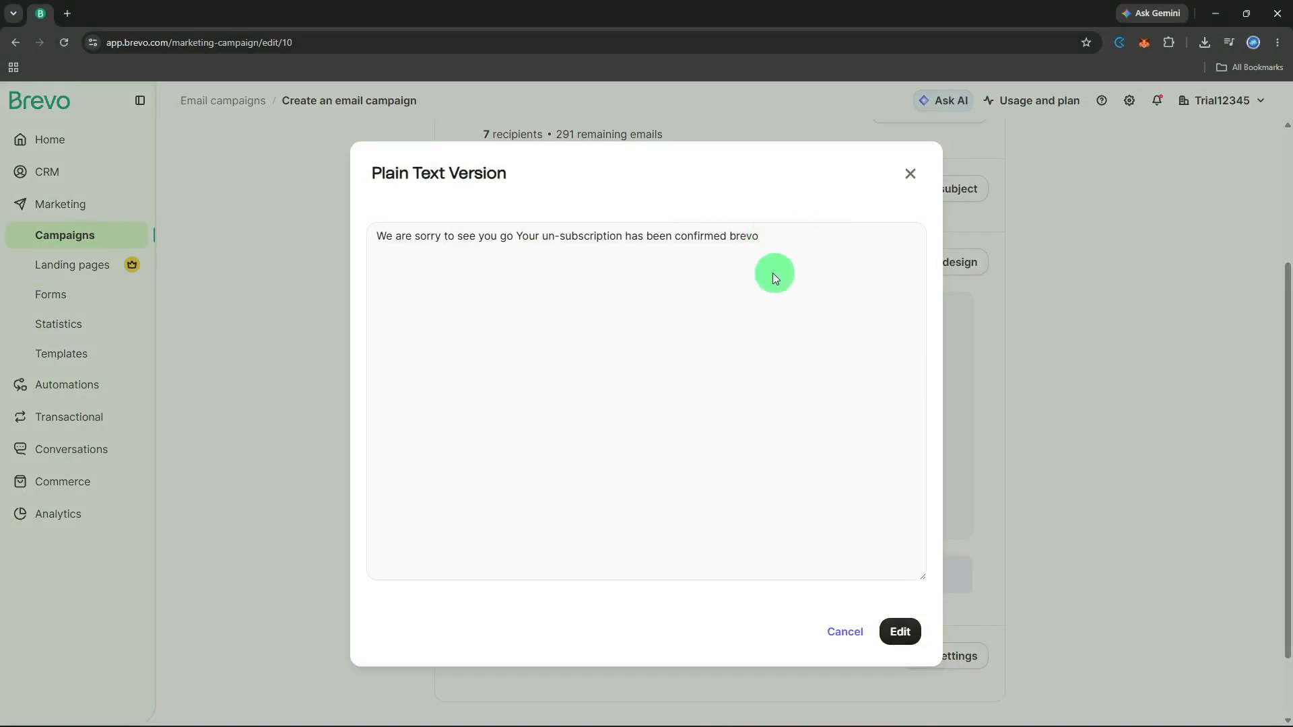
# Edit the plain-text version, adding ' :(' after 'go' and after 'brevo'
pyautogui.click(887, 631)
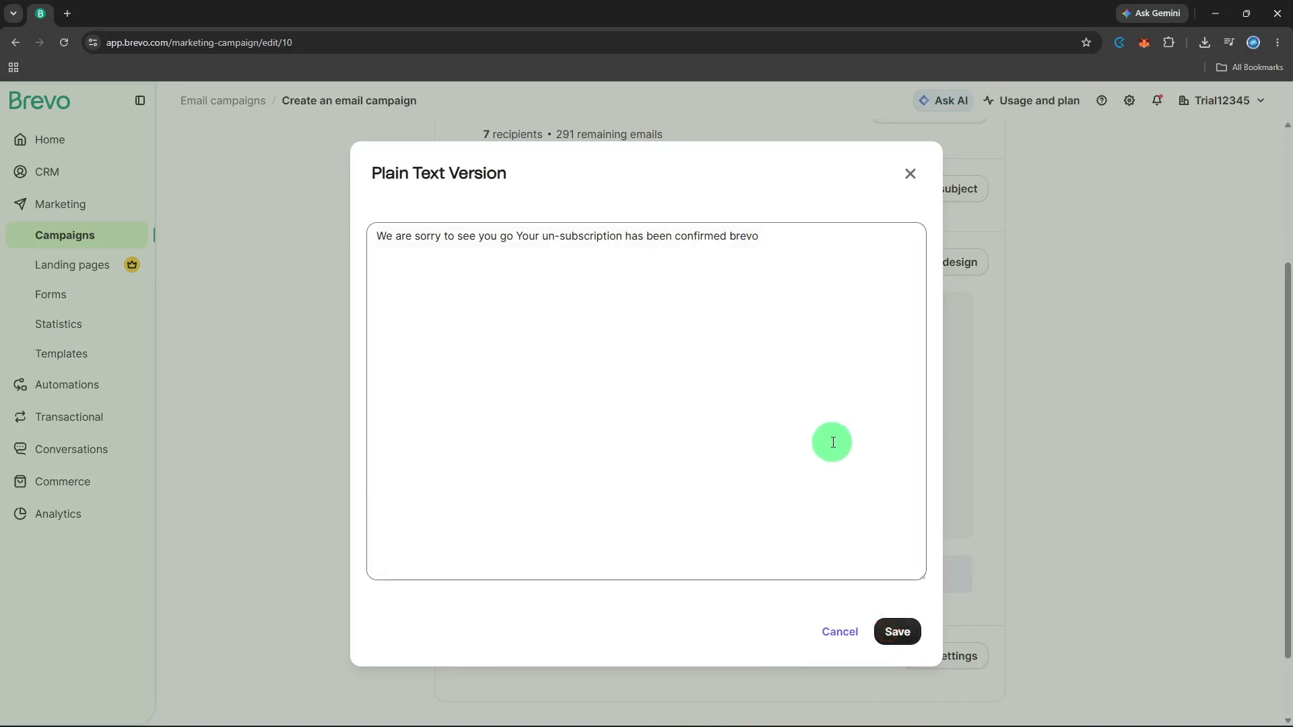
pyautogui.click(515, 238)
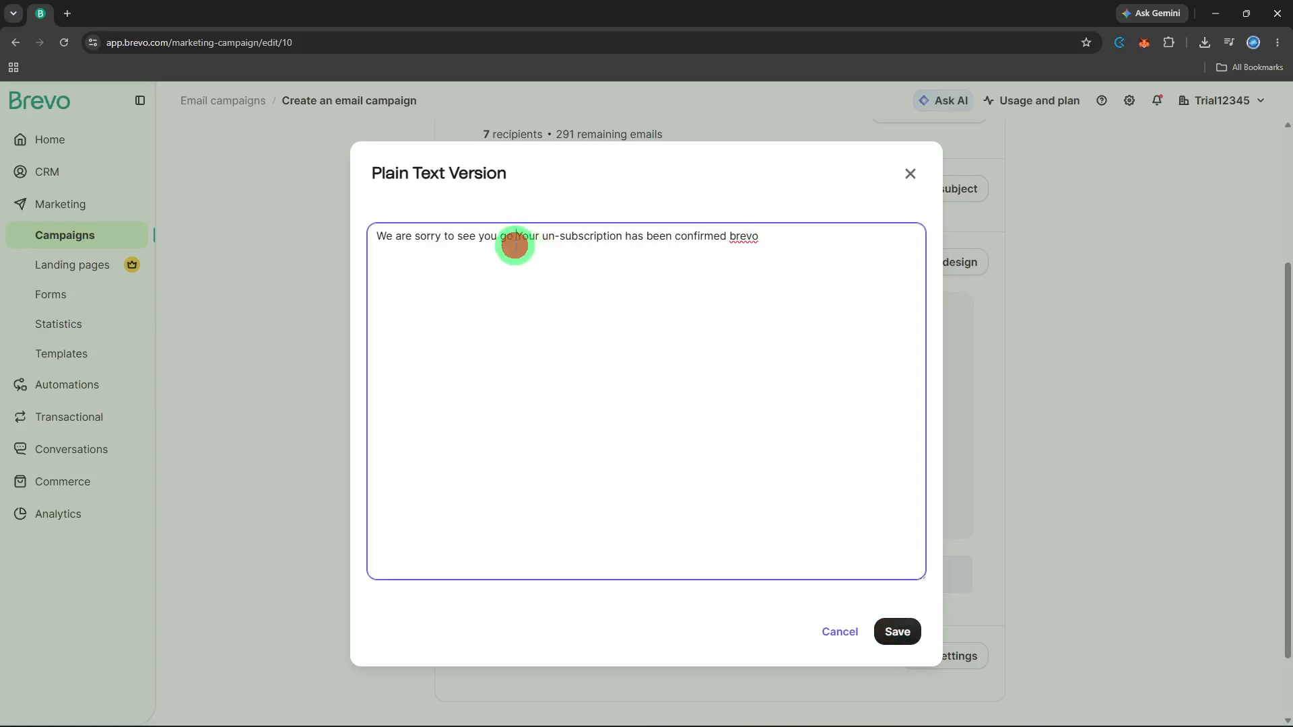
pyautogui.click(514, 244)
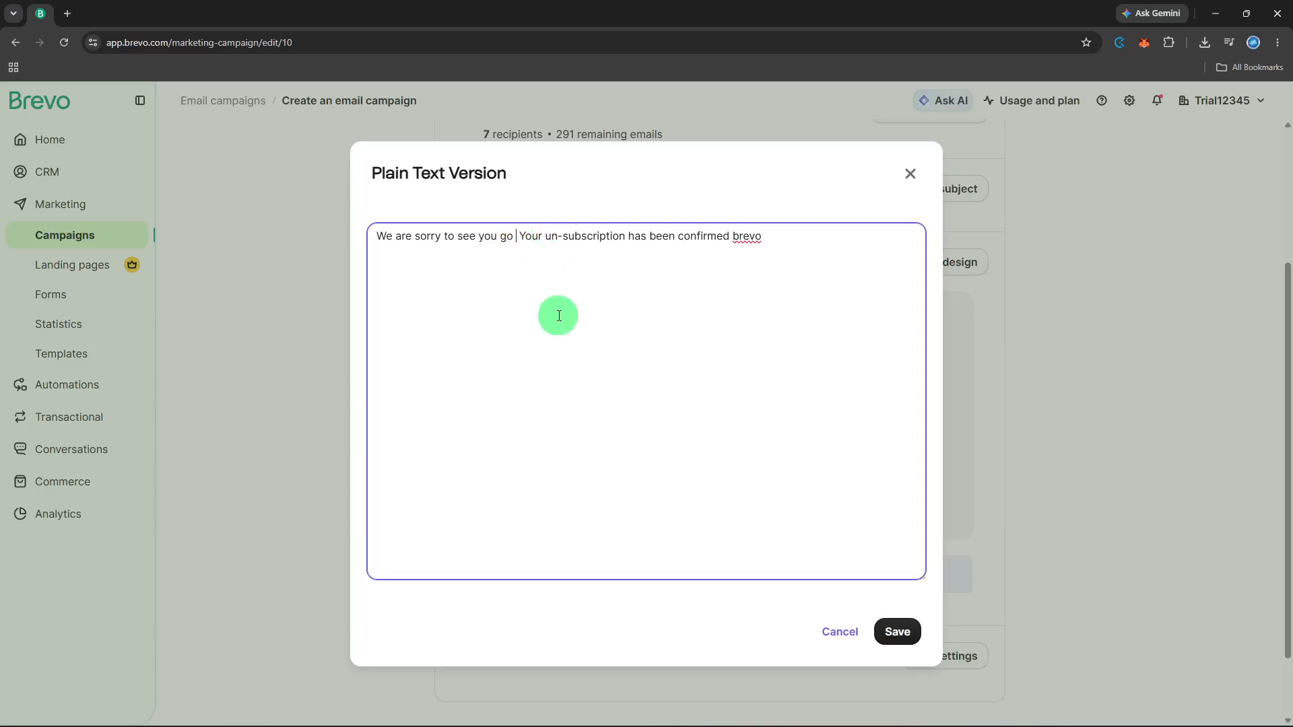
pyautogui.write(':(')
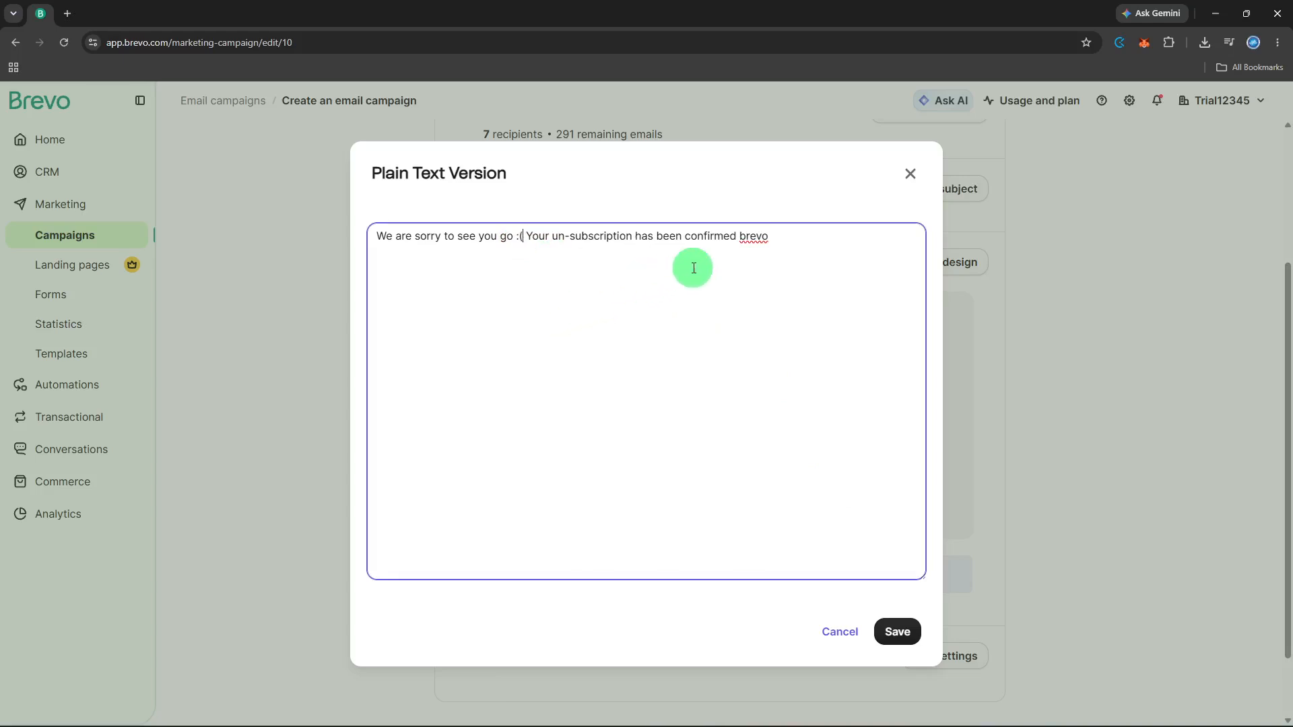
pyautogui.click(771, 233)
pyautogui.write(':(')
# Add the line 'You are always free to comeback!', save the plain text and close the dialog
pyautogui.press('Return')
pyautogui.press('Return')
pyautogui.write('Ypu')
pyautogui.press('BackSpace')
pyautogui.press('BackSpace')
pyautogui.write('ou are always free to')
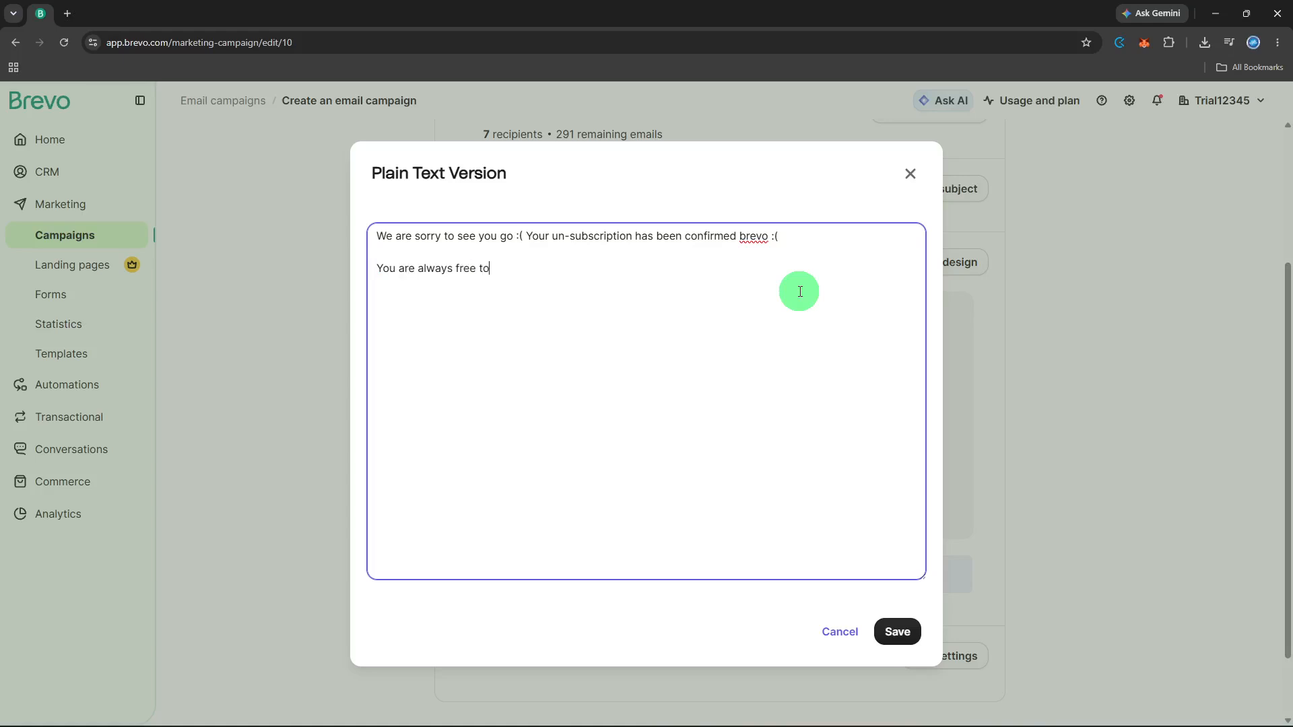
pyautogui.write(' comeback!')
pyautogui.click(909, 645)
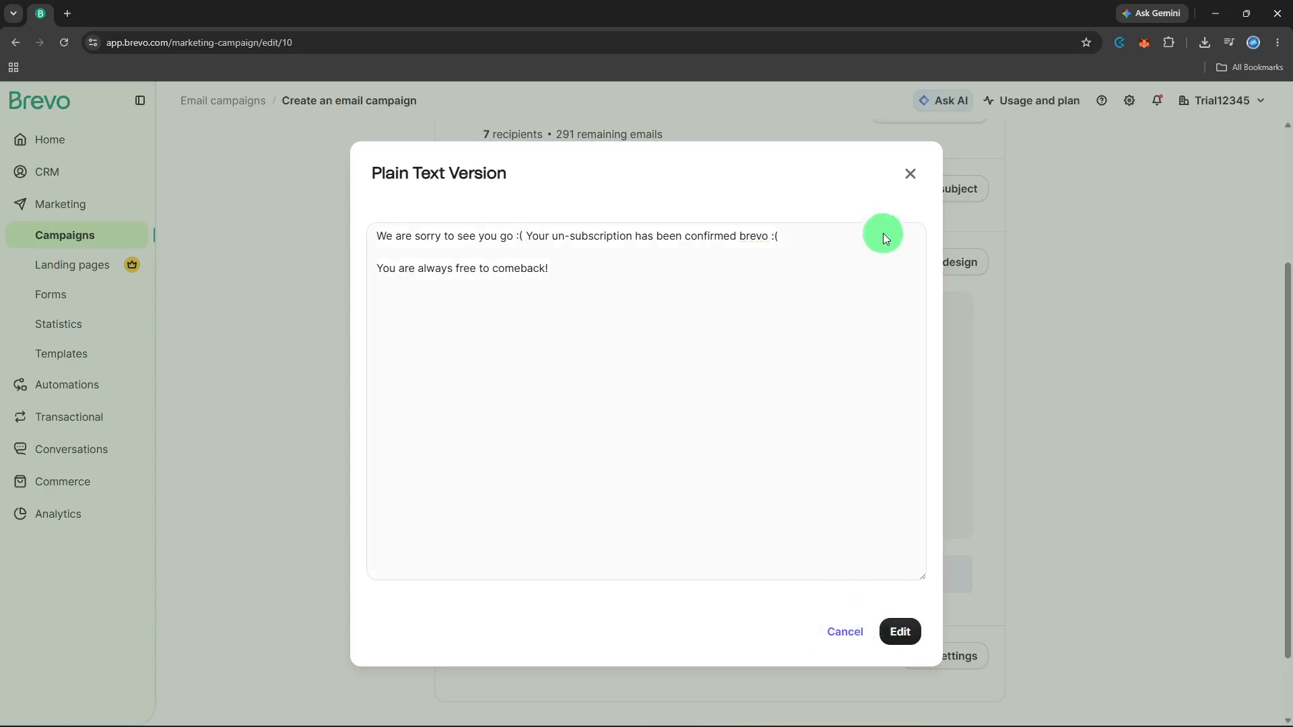
pyautogui.click(909, 177)
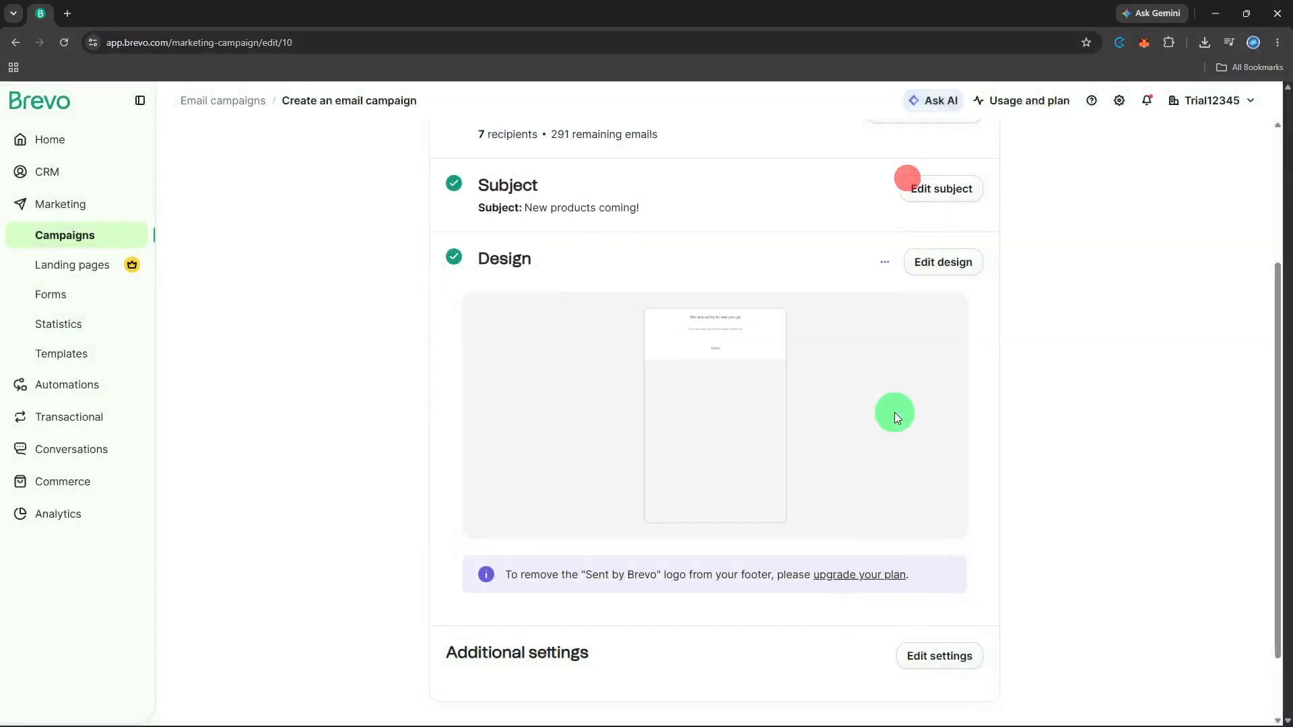
# Change the Send to selection to Your first list #2, leaving 2 recipients, and save it
pyautogui.scroll(-2, 892, 413)
pyautogui.scroll(5, 888, 413)
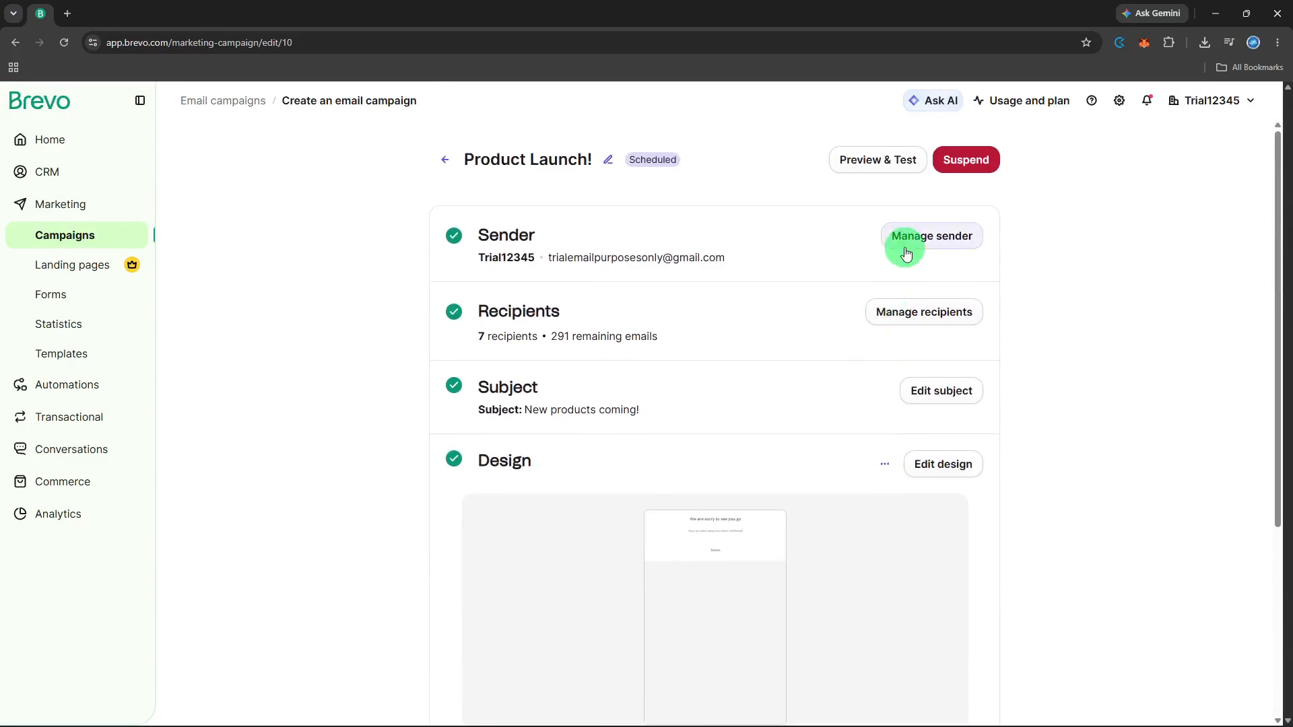
pyautogui.click(898, 307)
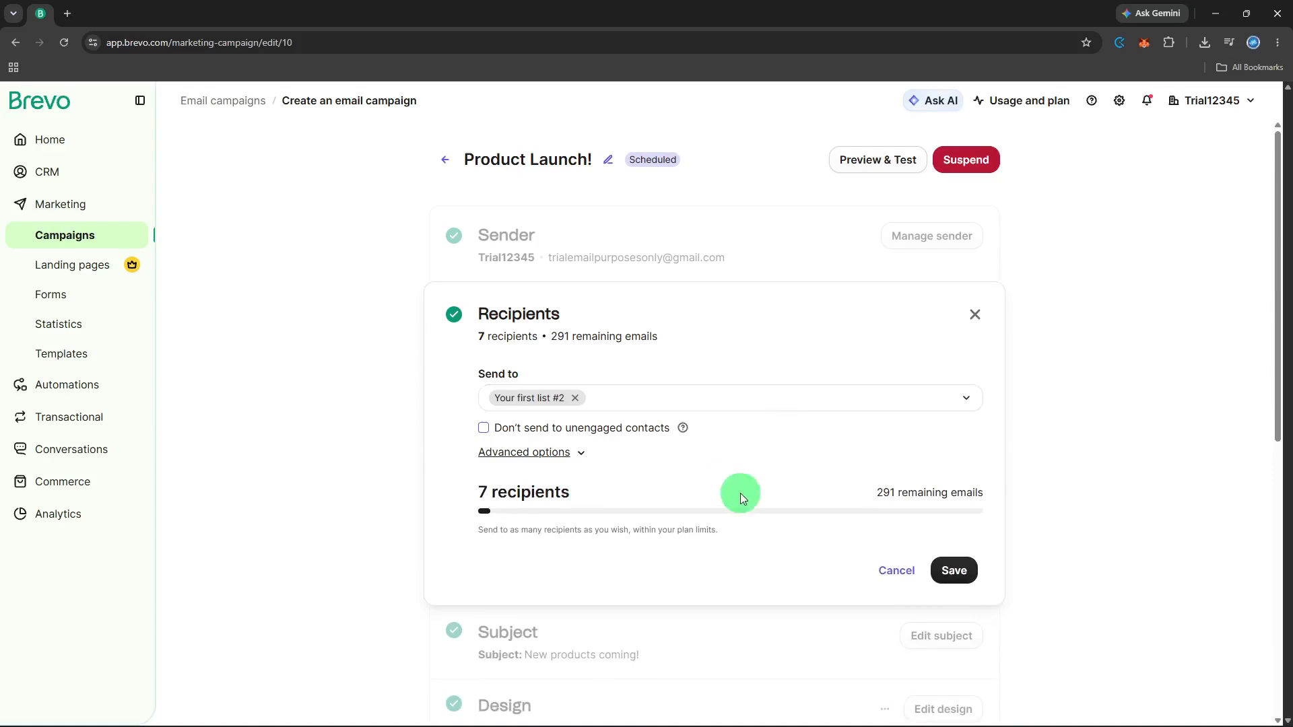
pyautogui.scroll(-2, 900, 510)
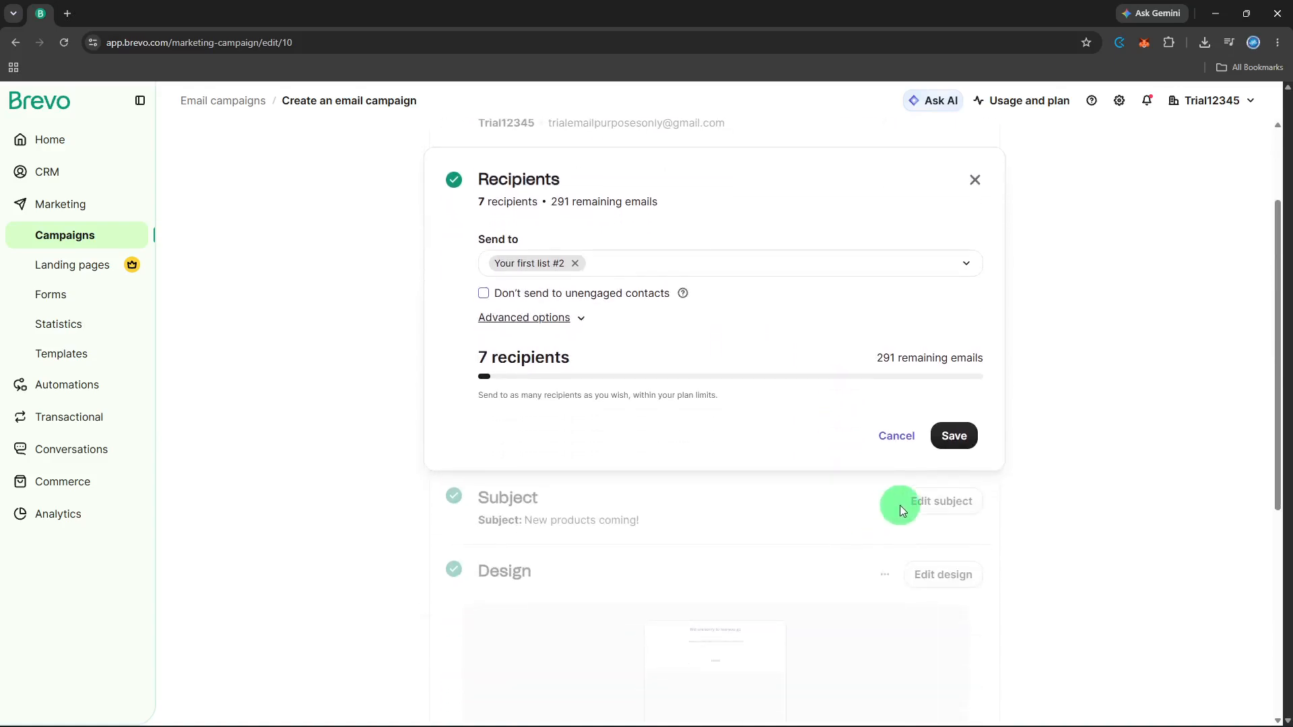
pyautogui.click(950, 438)
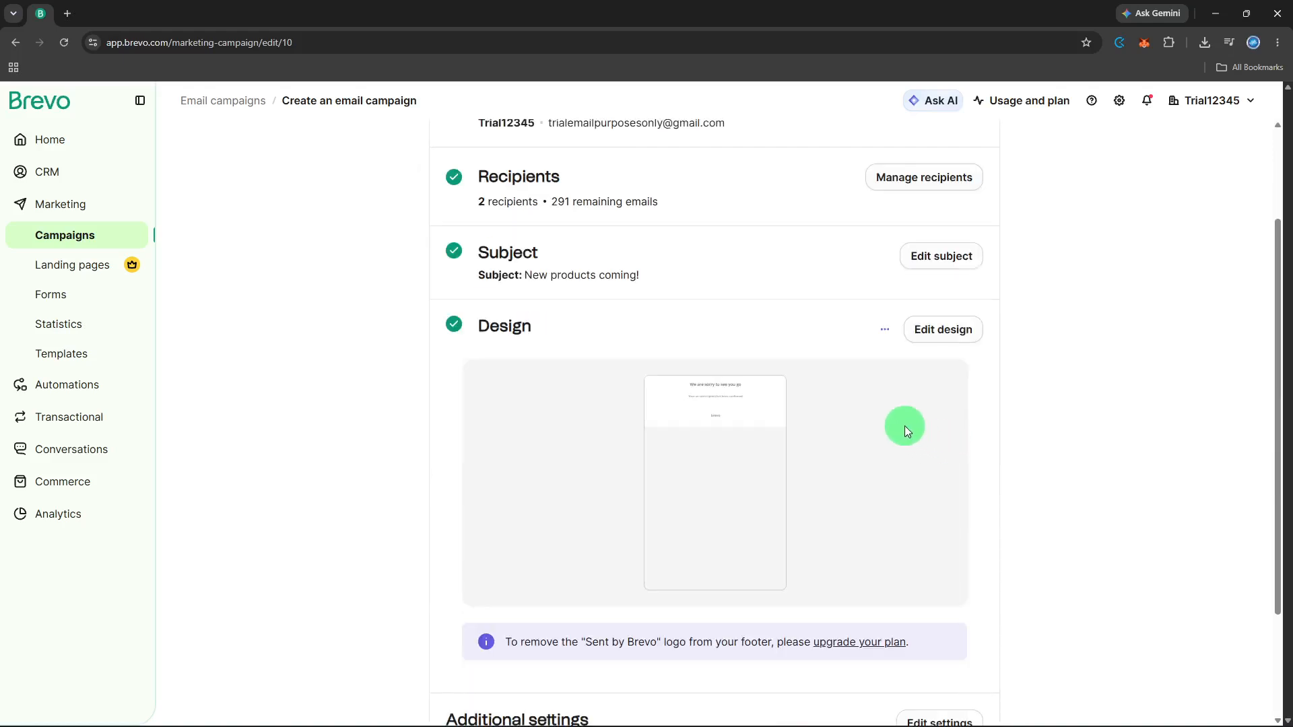
pyautogui.scroll(-2, 904, 425)
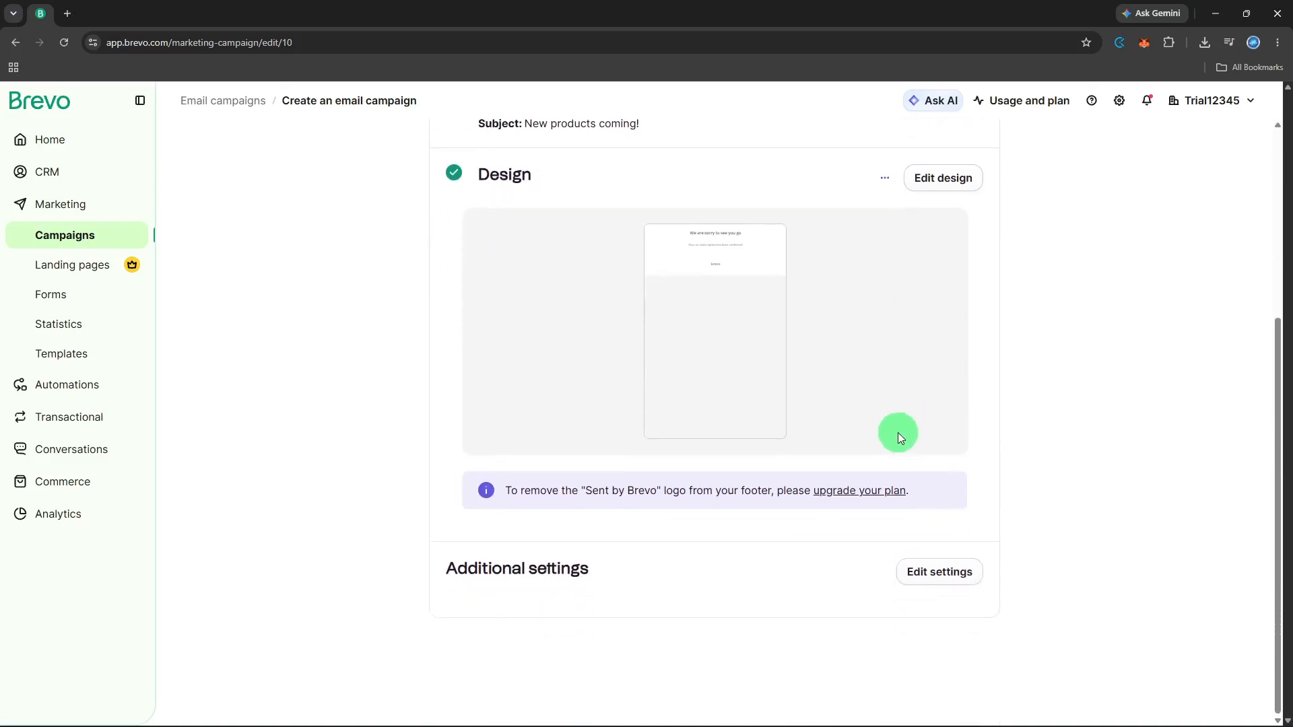
pyautogui.click(913, 569)
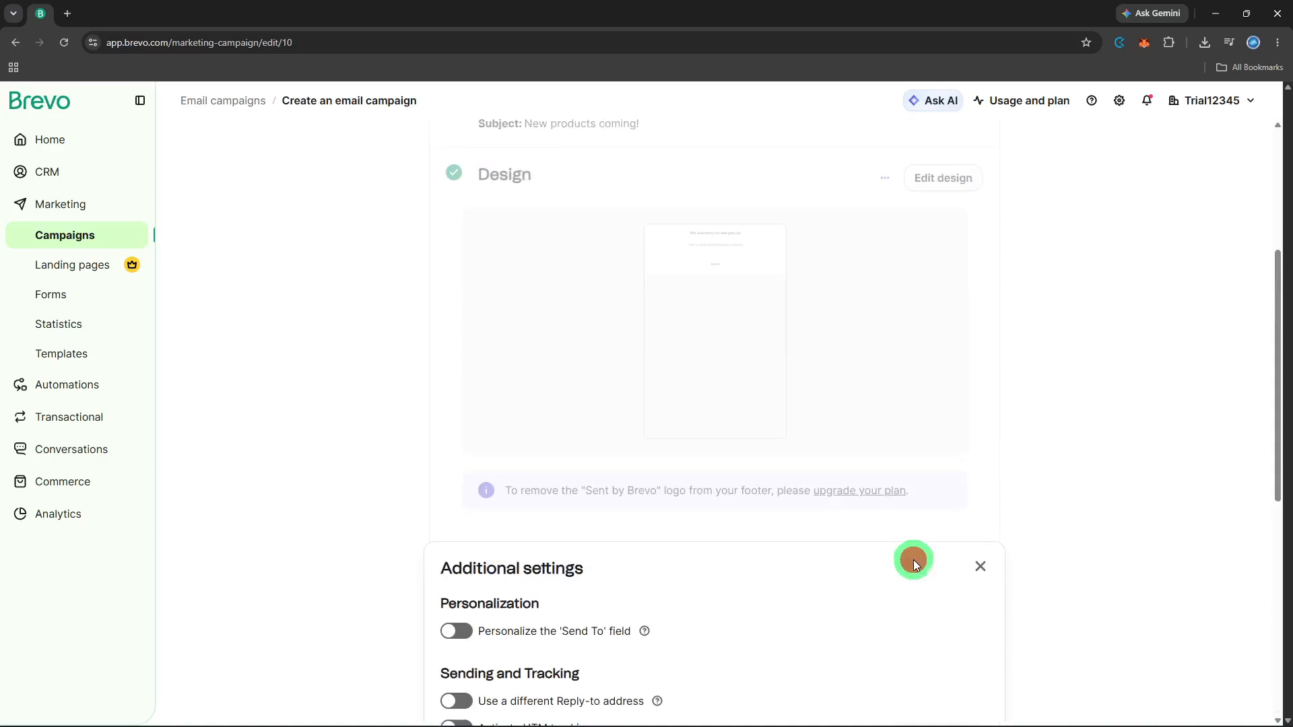
# Switch on 'Personalize the Send To field' and enter the test email address as its value
pyautogui.scroll(-2, 909, 547)
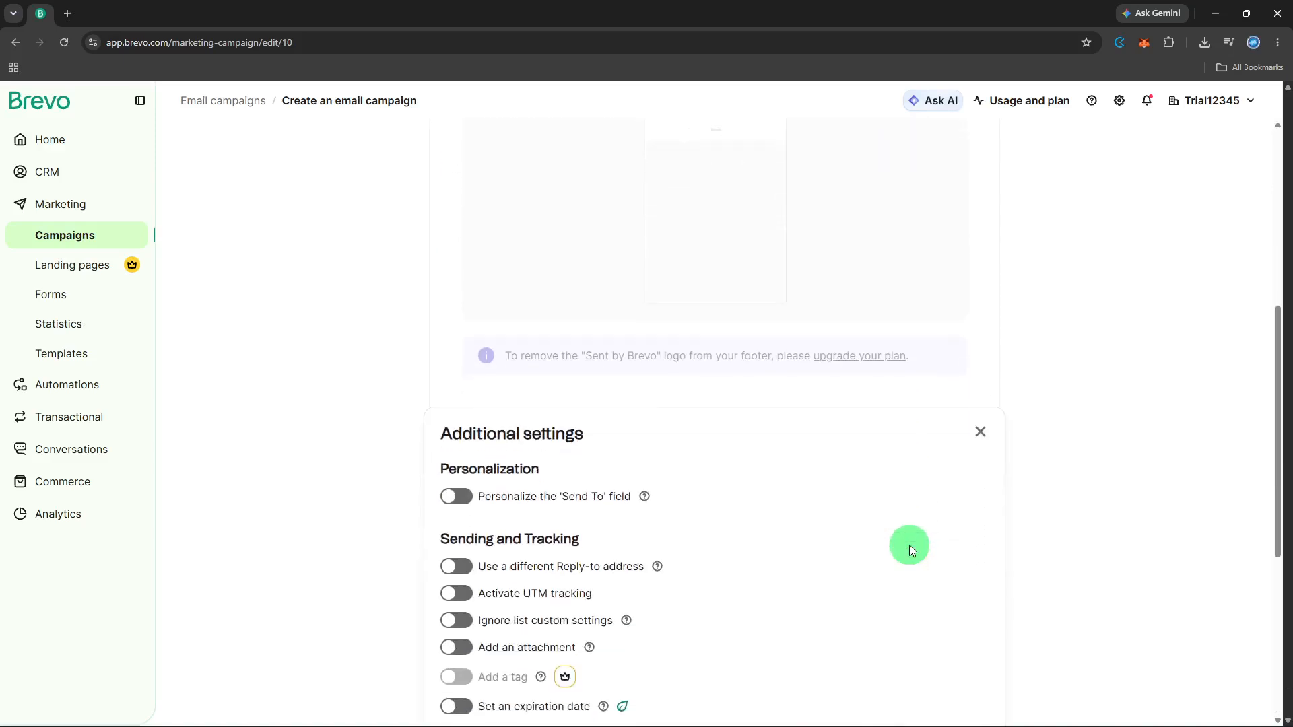
pyautogui.scroll(-1, 907, 544)
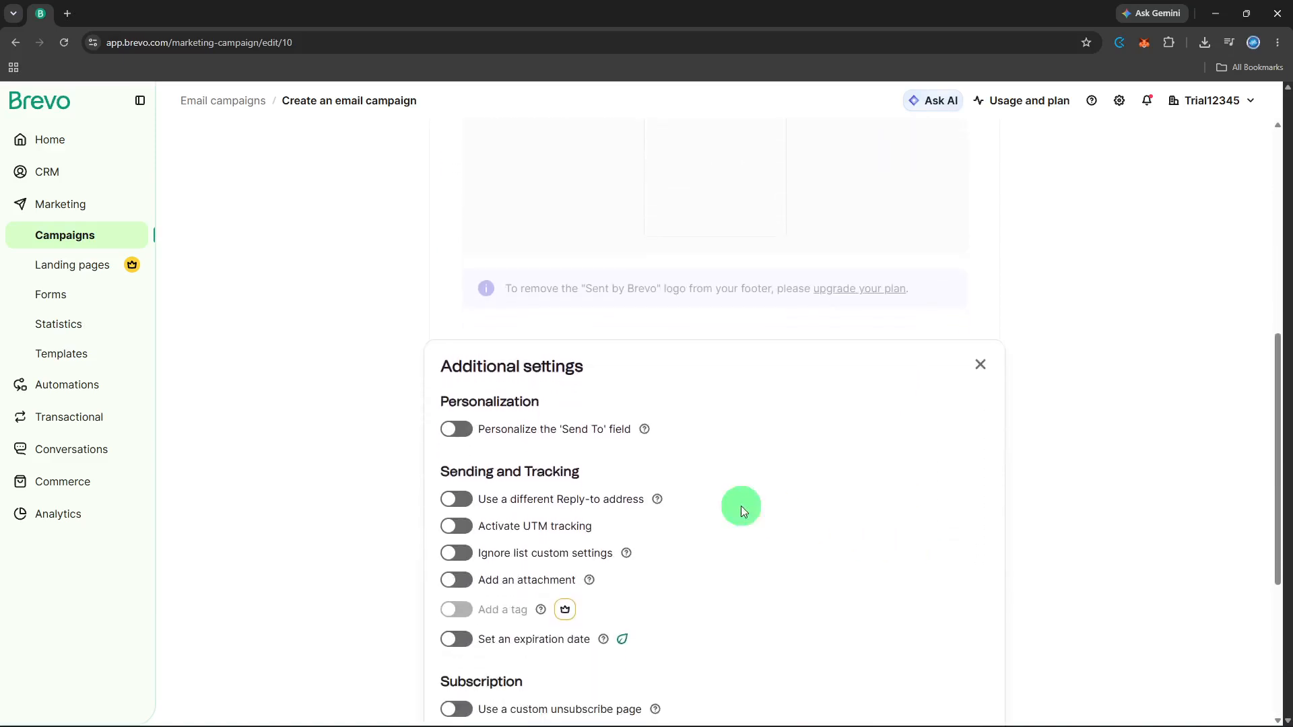
pyautogui.click(458, 434)
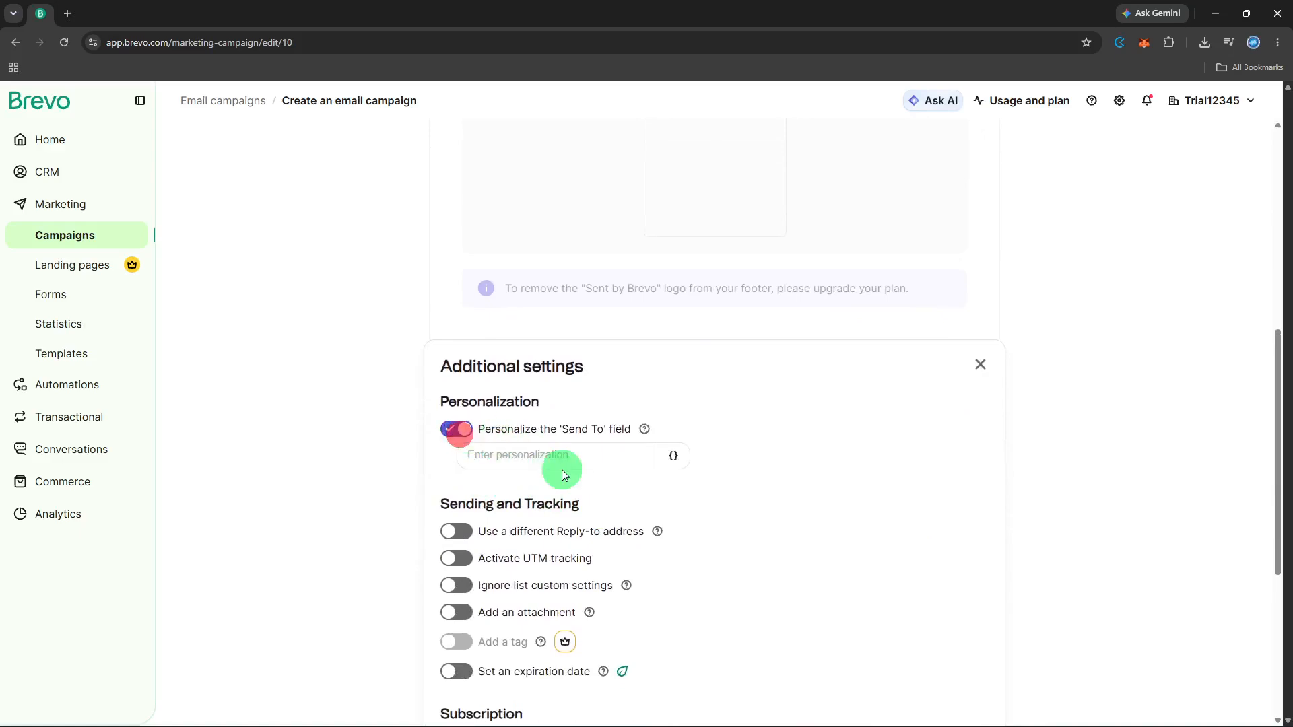
pyautogui.click(575, 461)
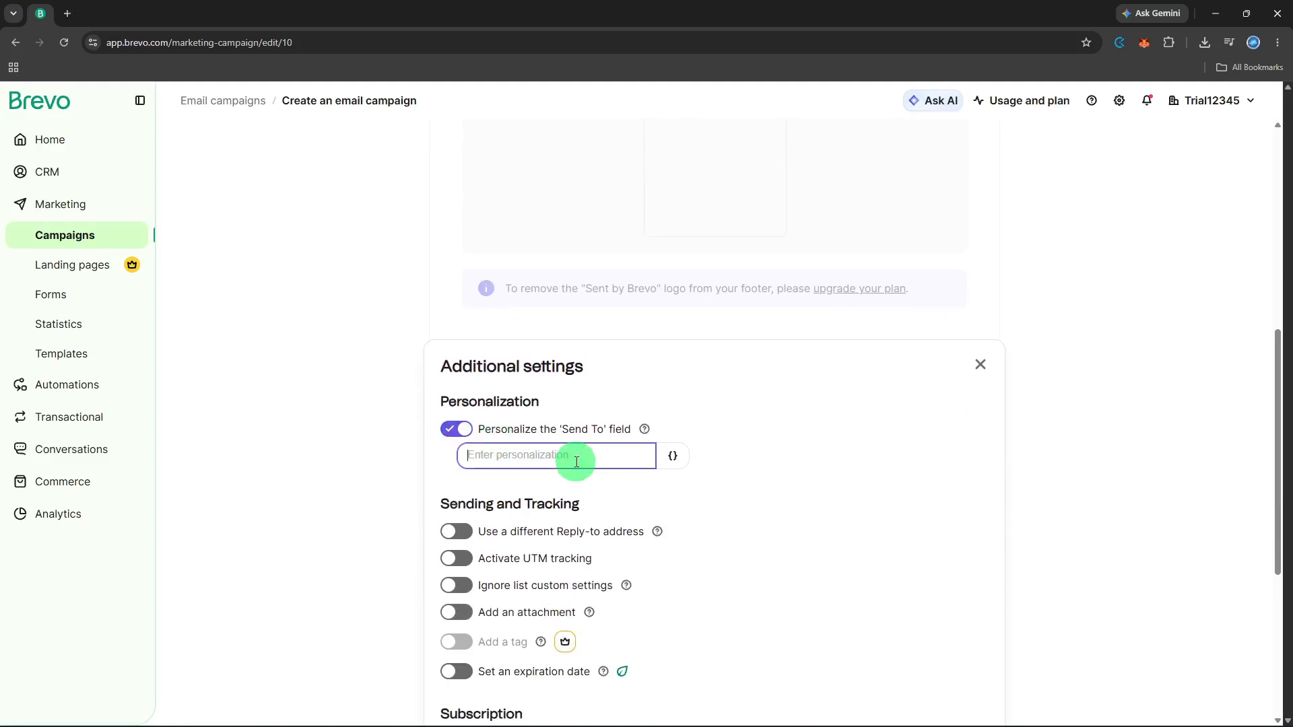
pyautogui.click(717, 494)
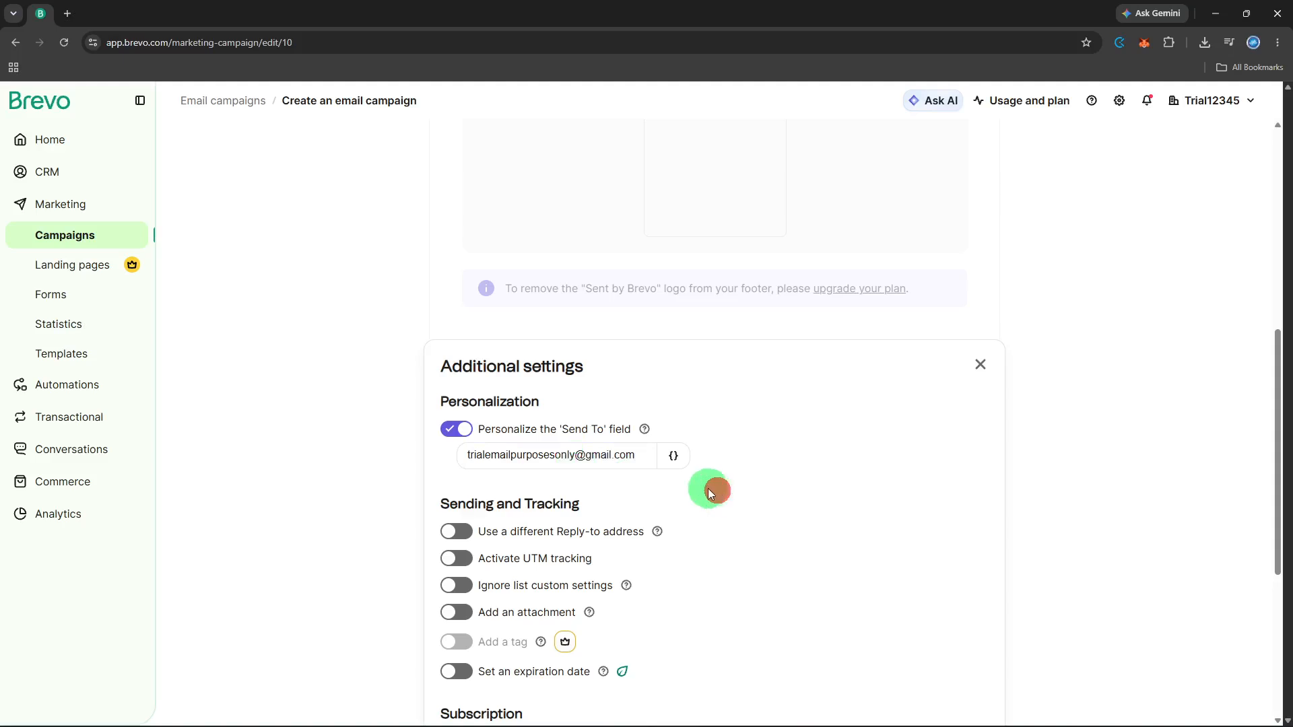
pyautogui.scroll(-2, 707, 488)
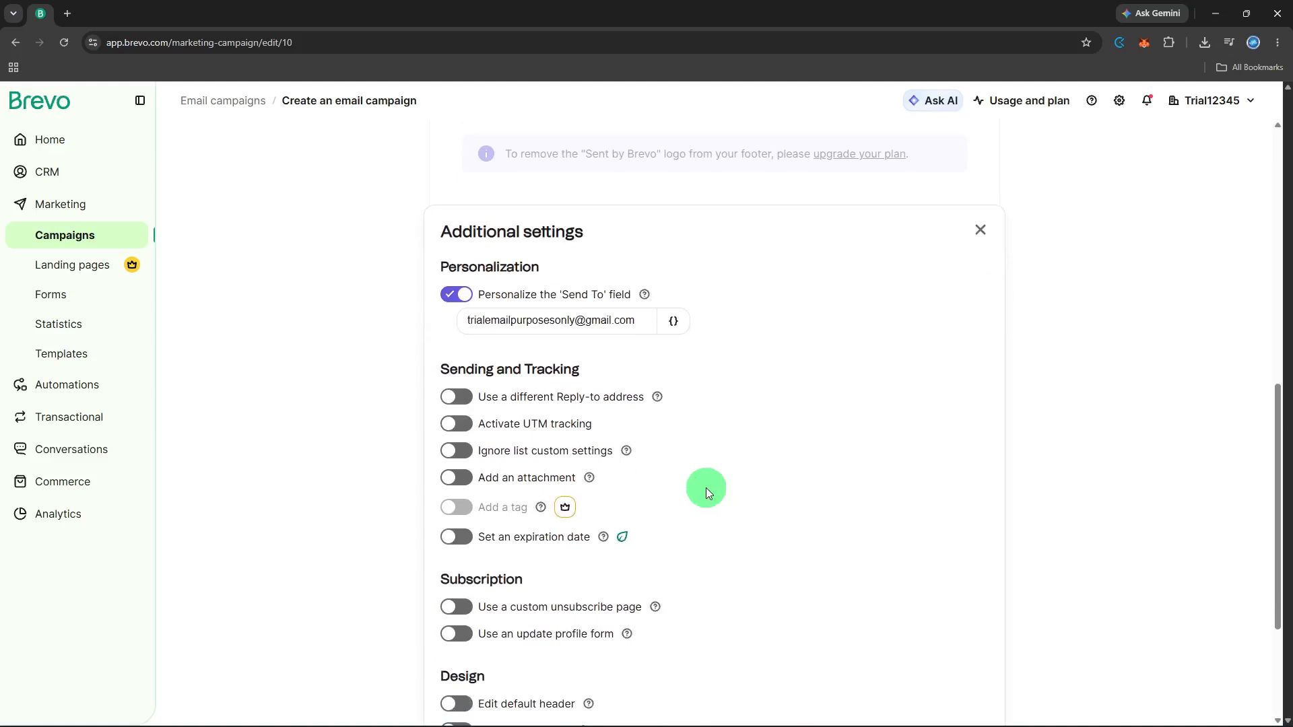
pyautogui.scroll(10, 705, 488)
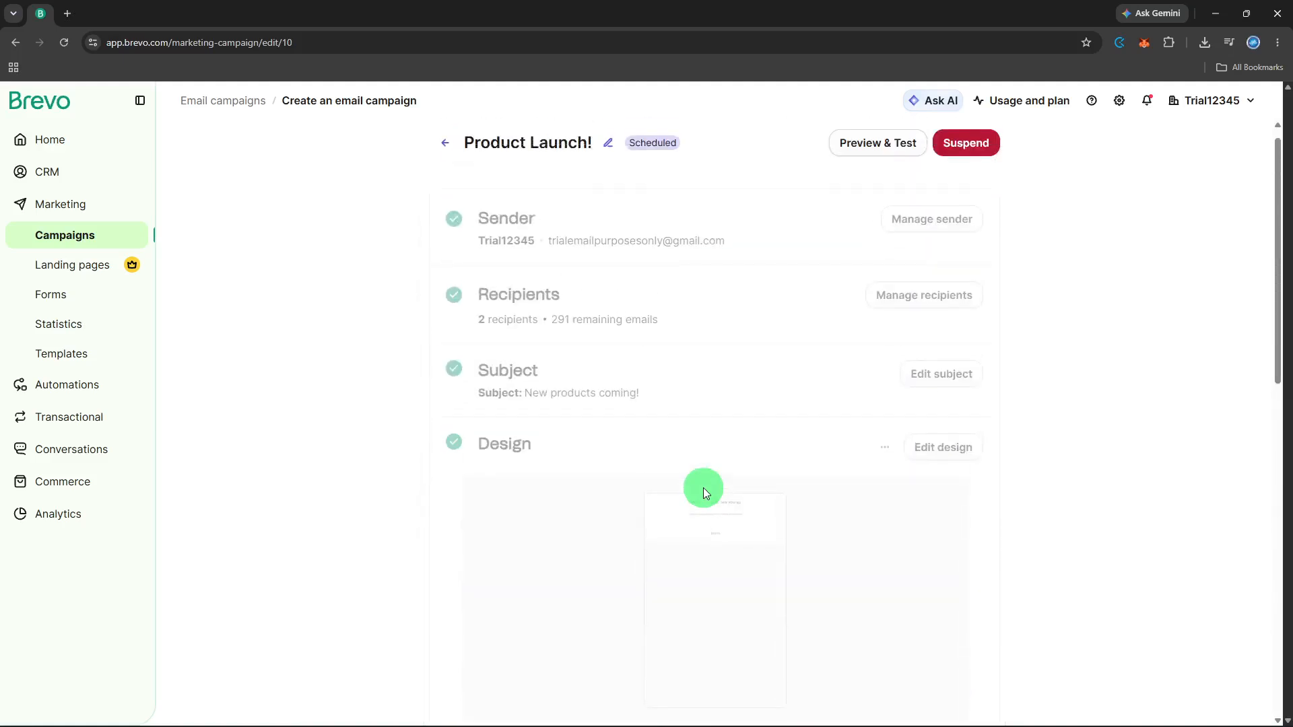
# From Preview & test, send a test of the Product Launch! email to the test address
pyautogui.click(850, 135)
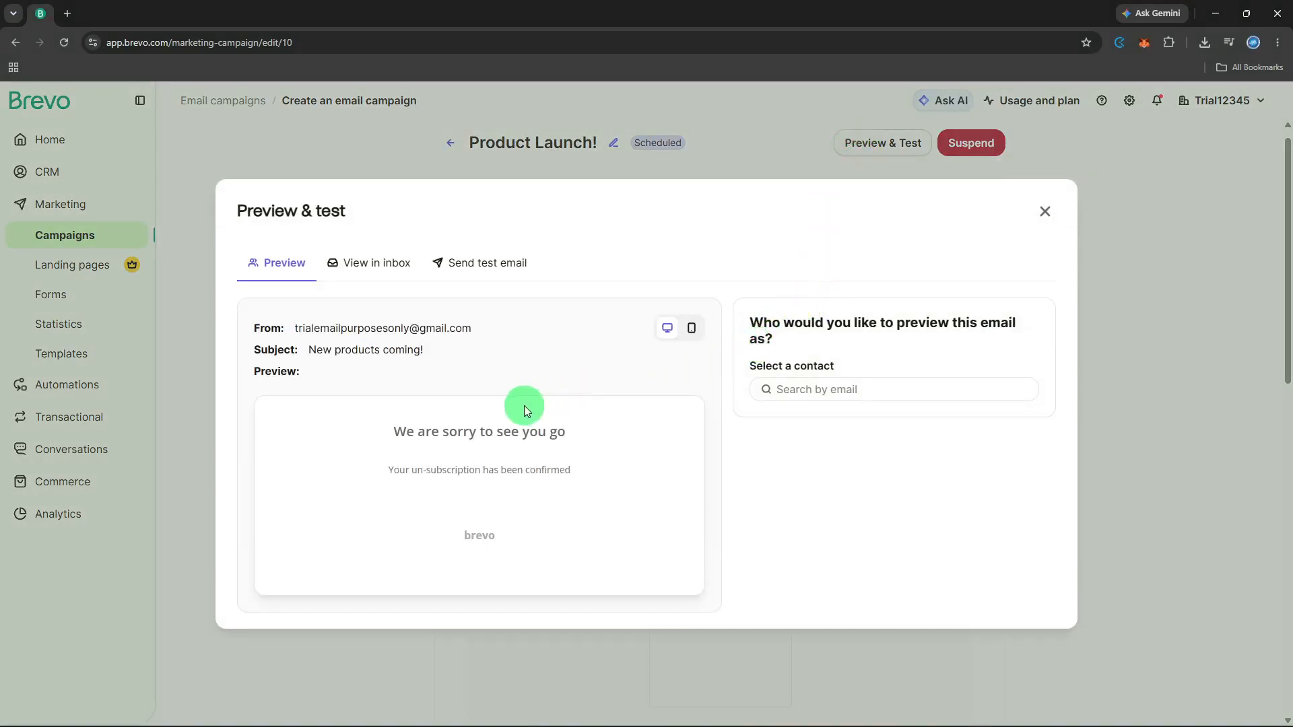
pyautogui.click(374, 276)
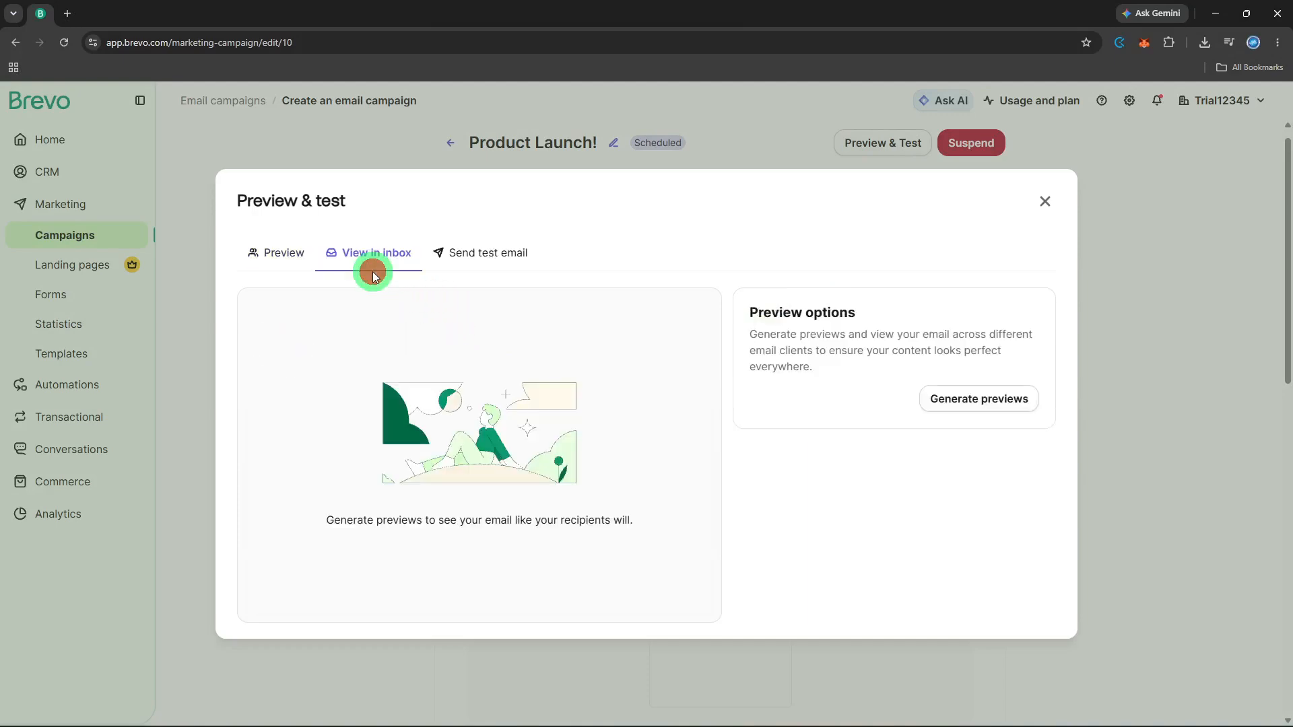
pyautogui.click(454, 260)
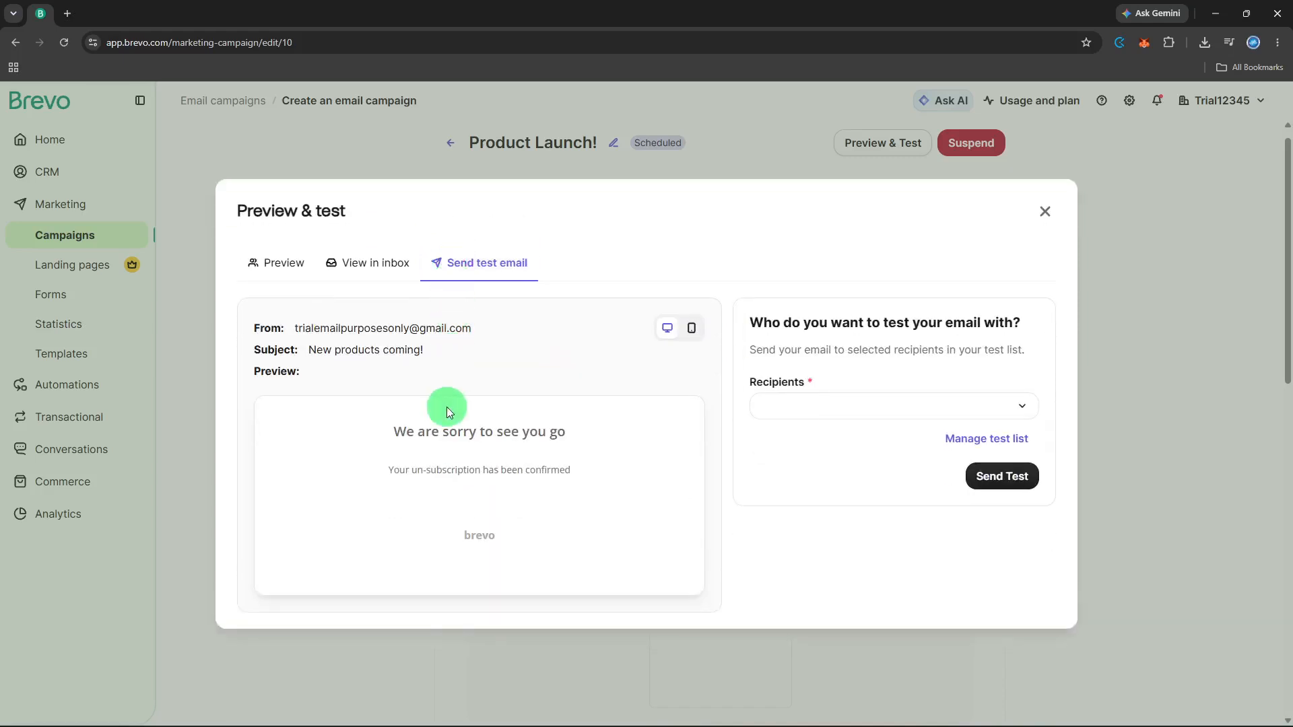
pyautogui.click(789, 410)
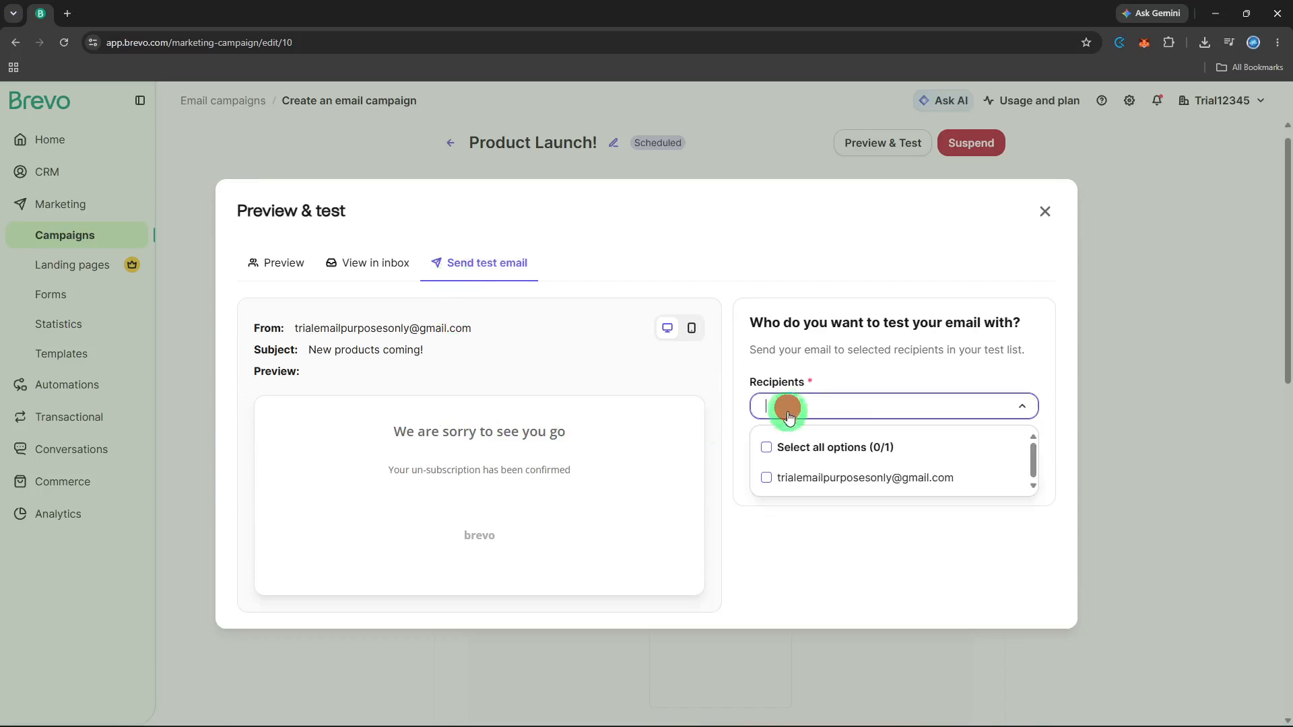
pyautogui.click(790, 478)
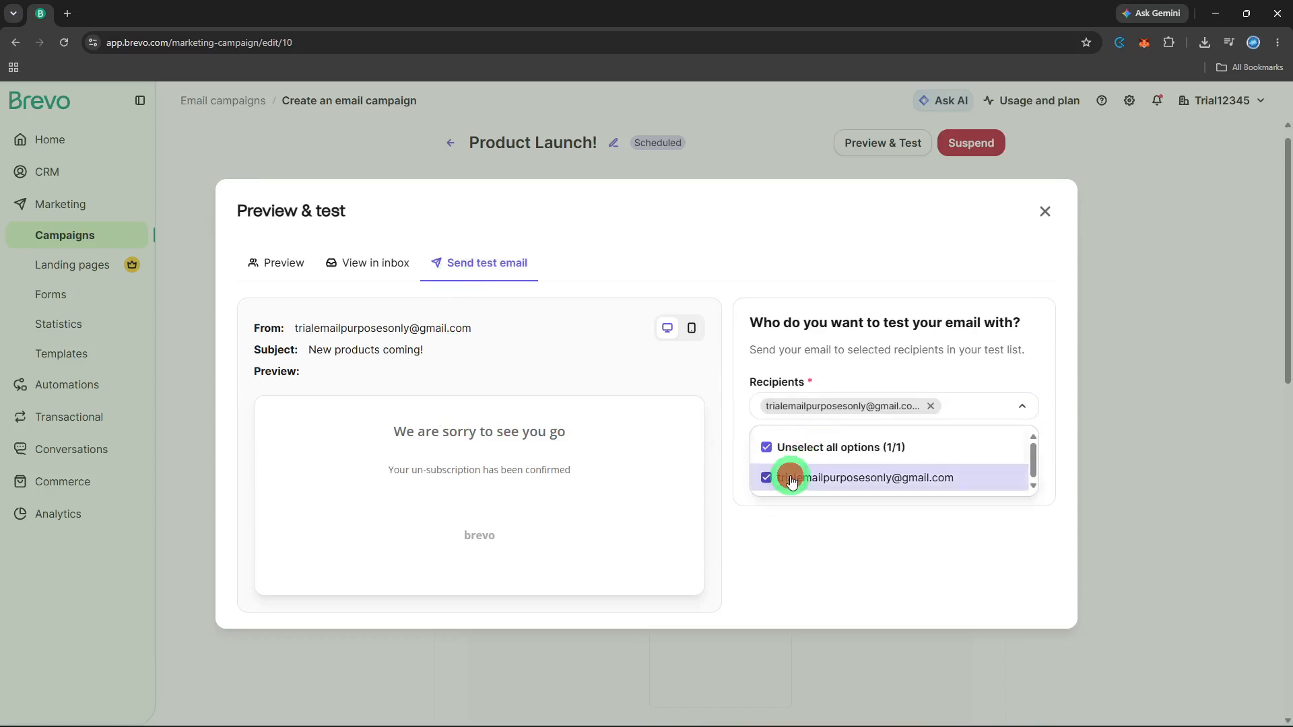
pyautogui.click(805, 515)
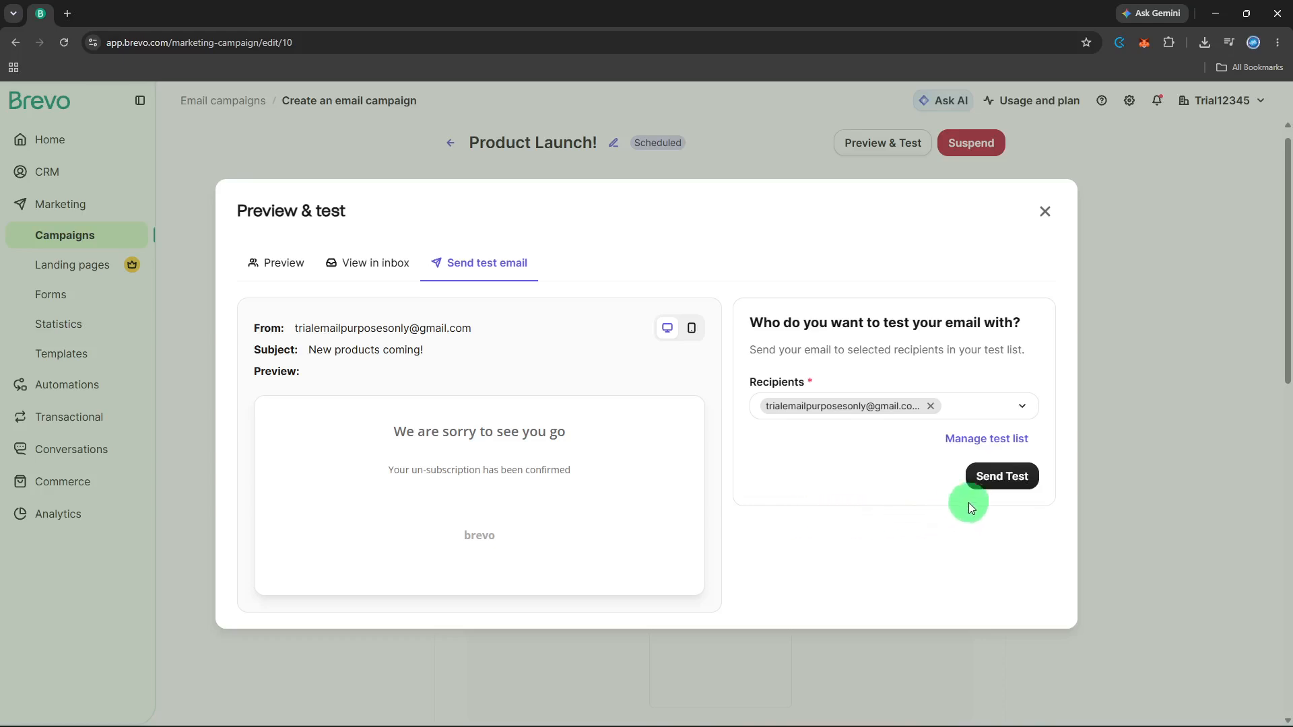
pyautogui.click(984, 486)
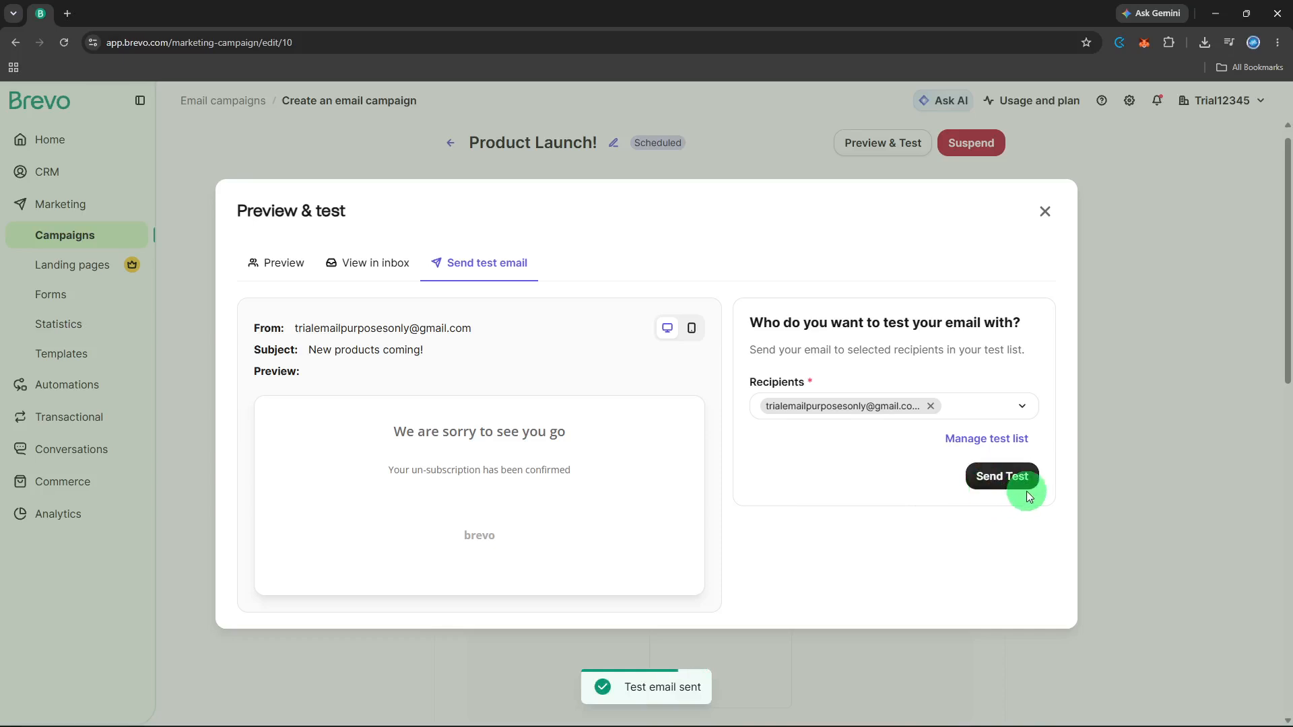
# Close the Preview & test dialog and save the Additional settings
pyautogui.click(1044, 211)
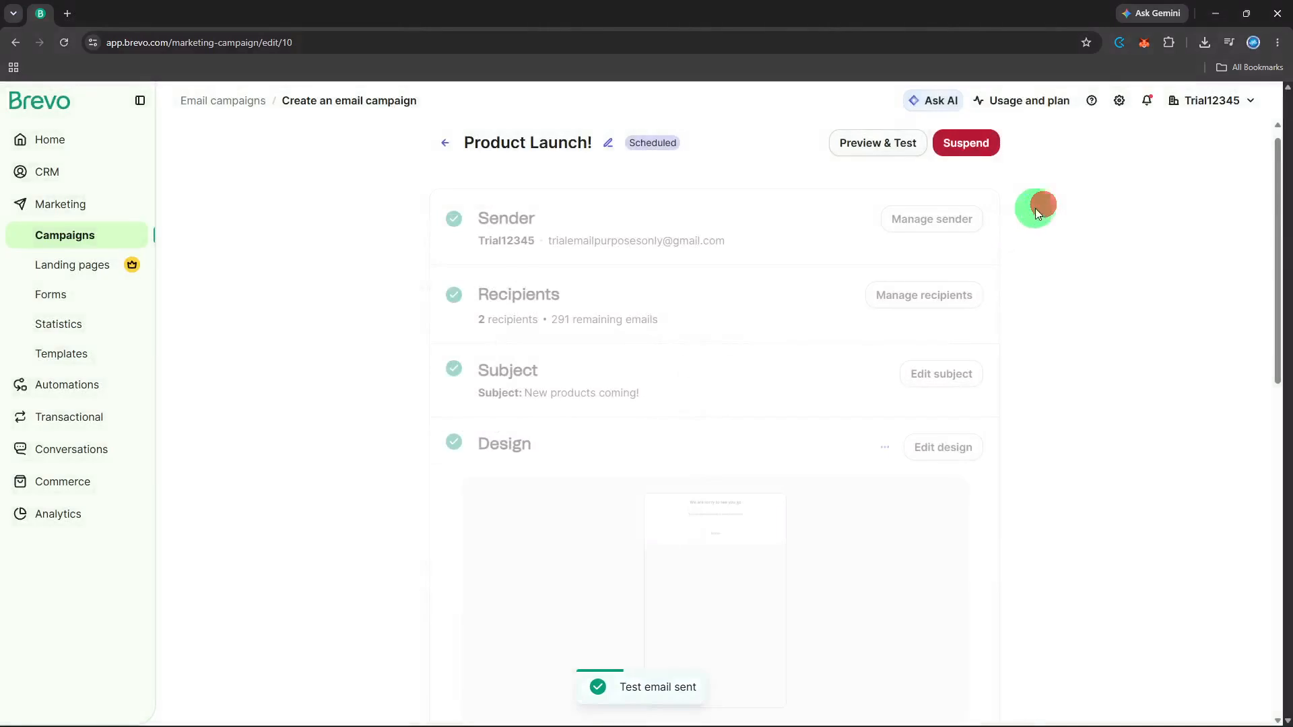
pyautogui.scroll(-4, 1003, 228)
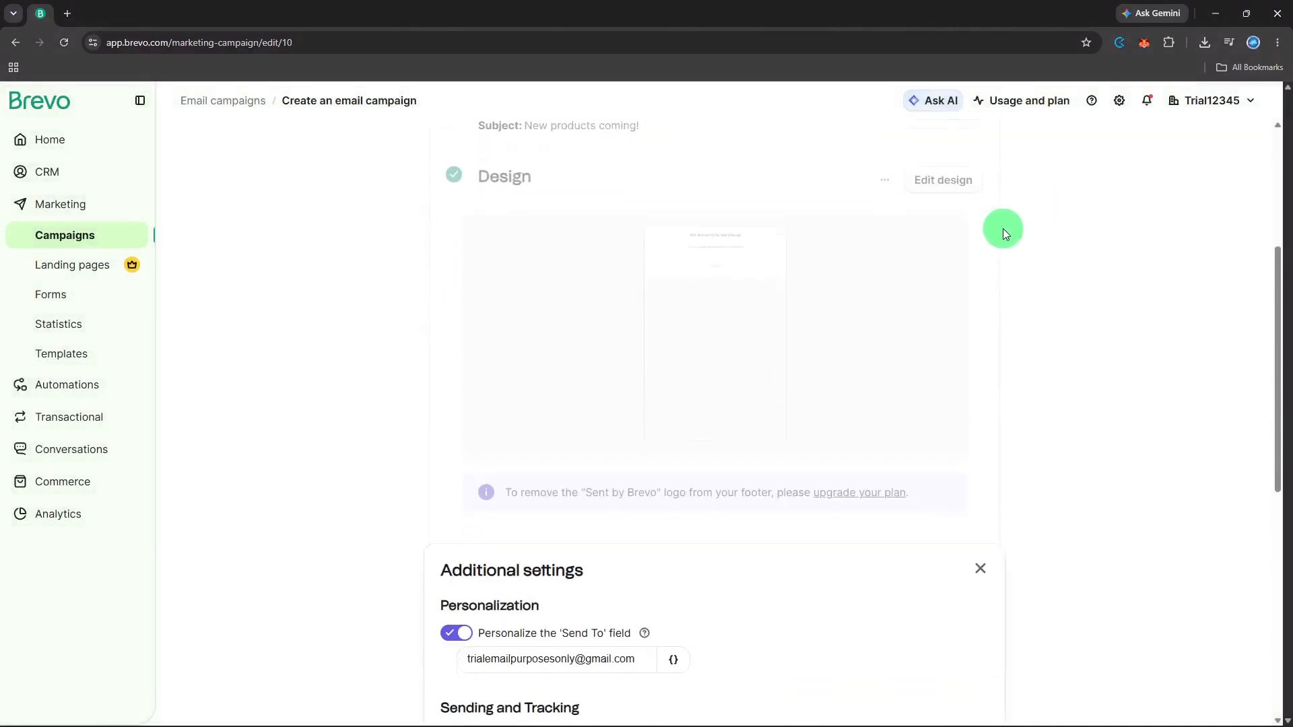
pyautogui.scroll(-3, 1003, 229)
pyautogui.scroll(-4, 1001, 231)
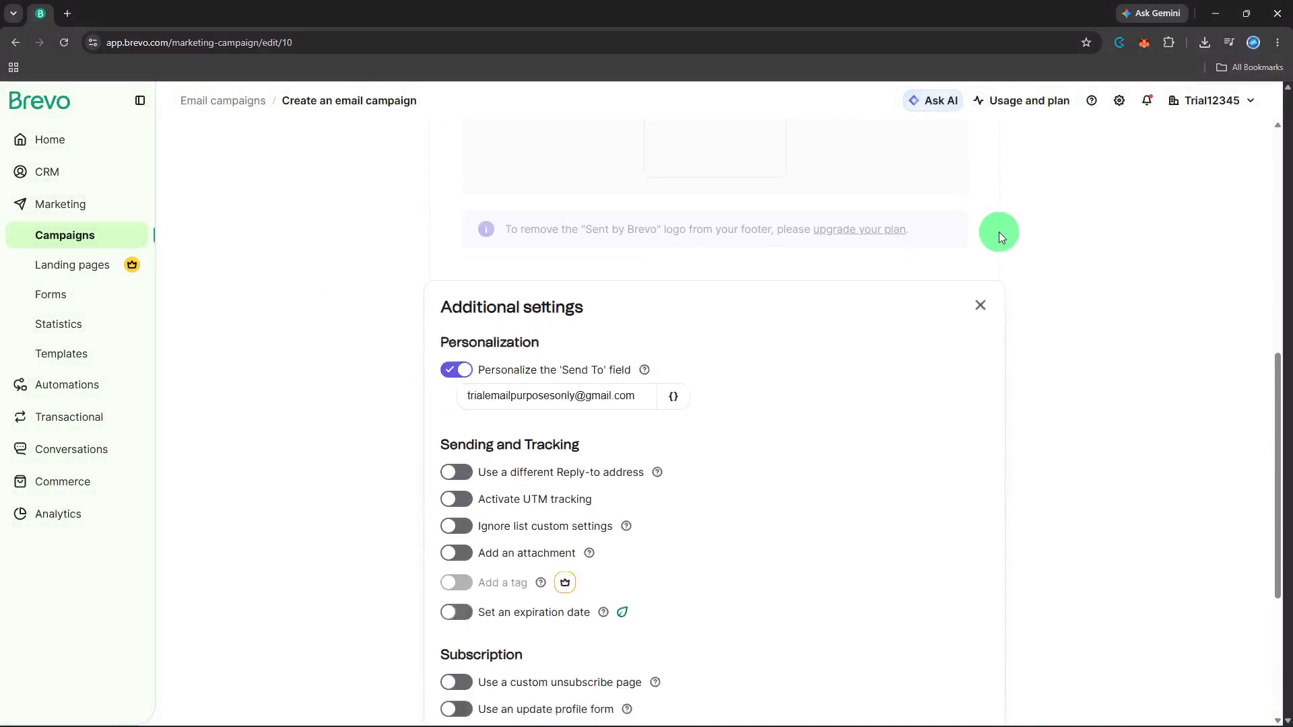
pyautogui.scroll(-1, 999, 237)
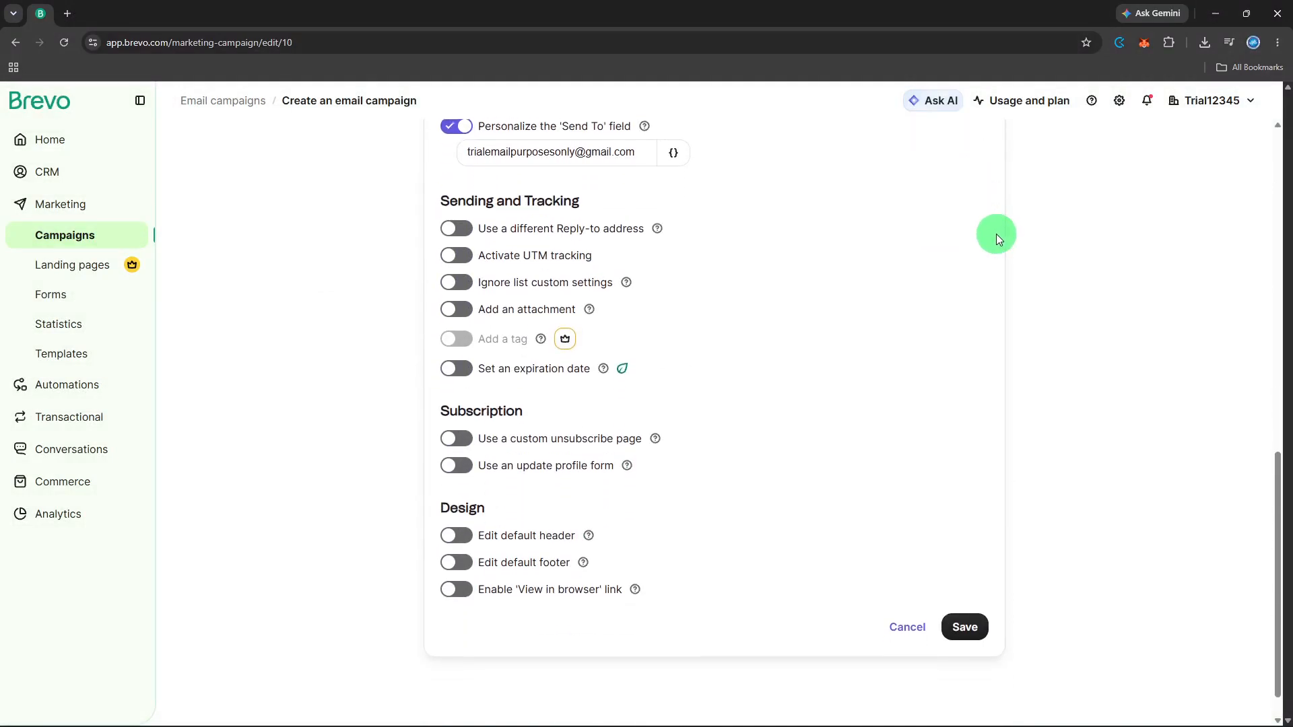
pyautogui.click(958, 599)
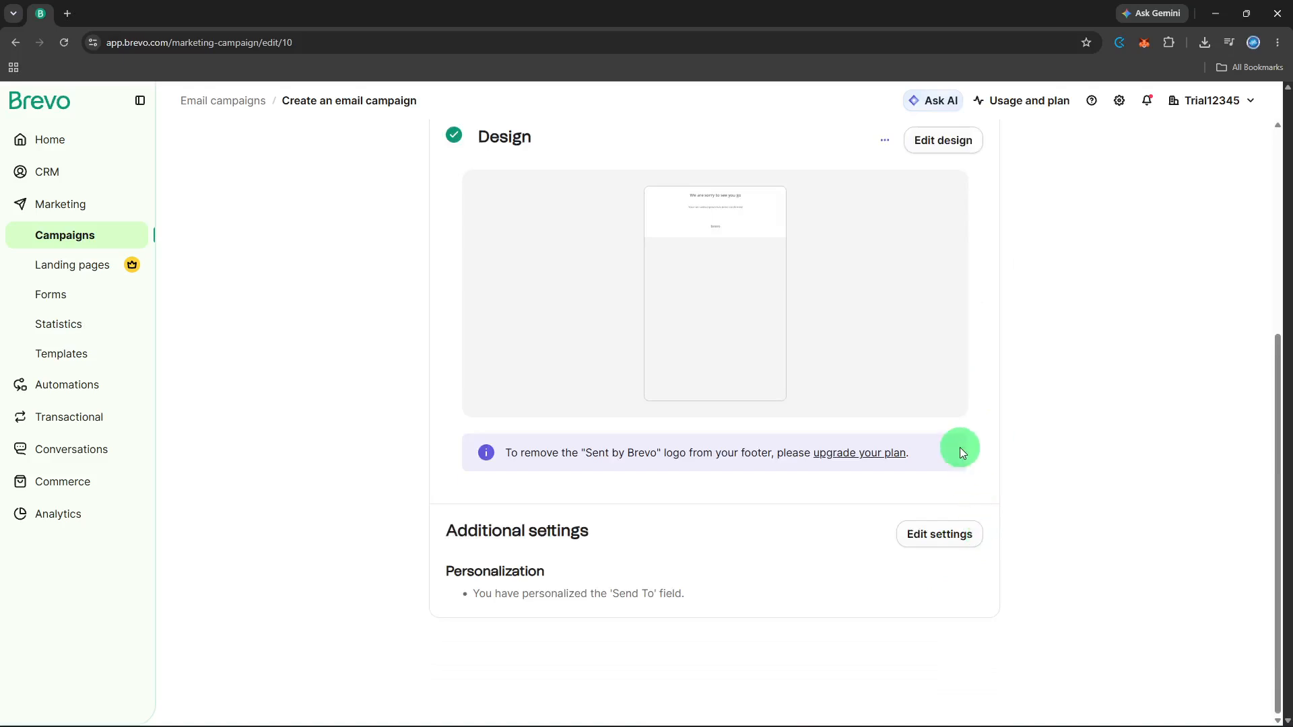
# Scroll through the campaign summary to confirm the Send To field shows as personalized
pyautogui.scroll(4, 956, 447)
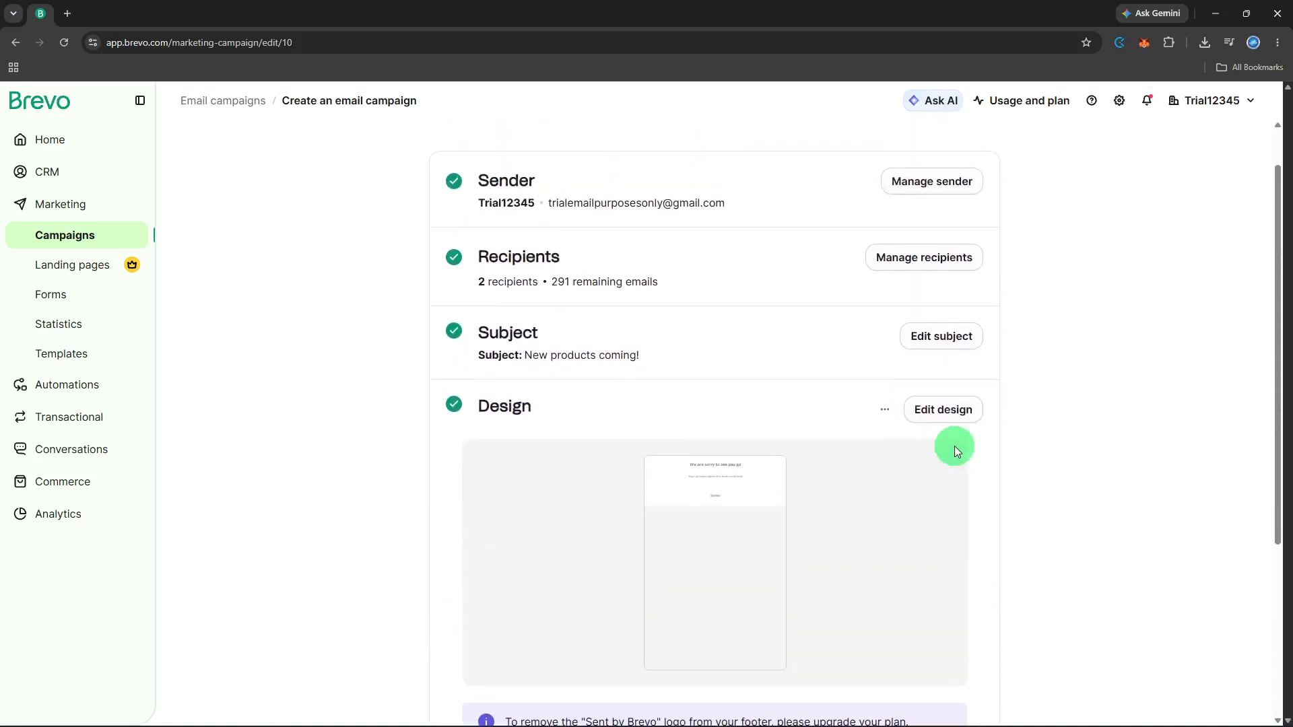
pyautogui.scroll(-3, 955, 446)
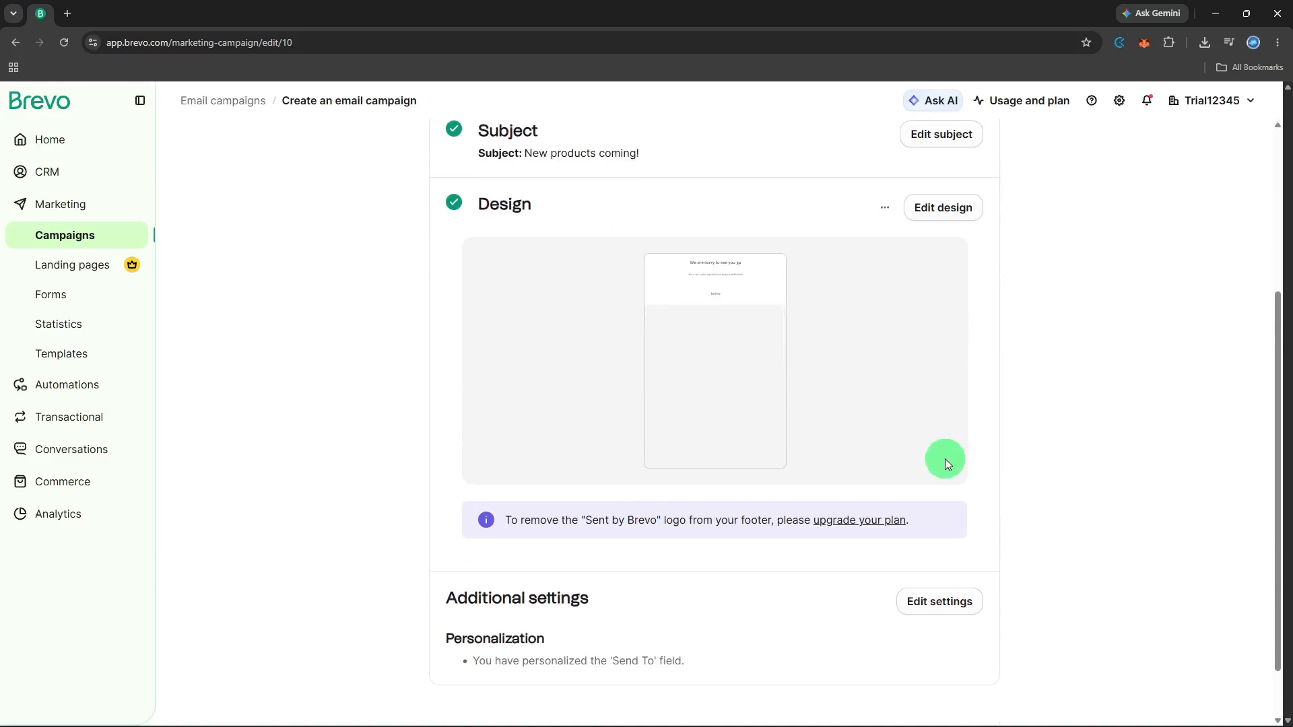
pyautogui.scroll(4, 939, 470)
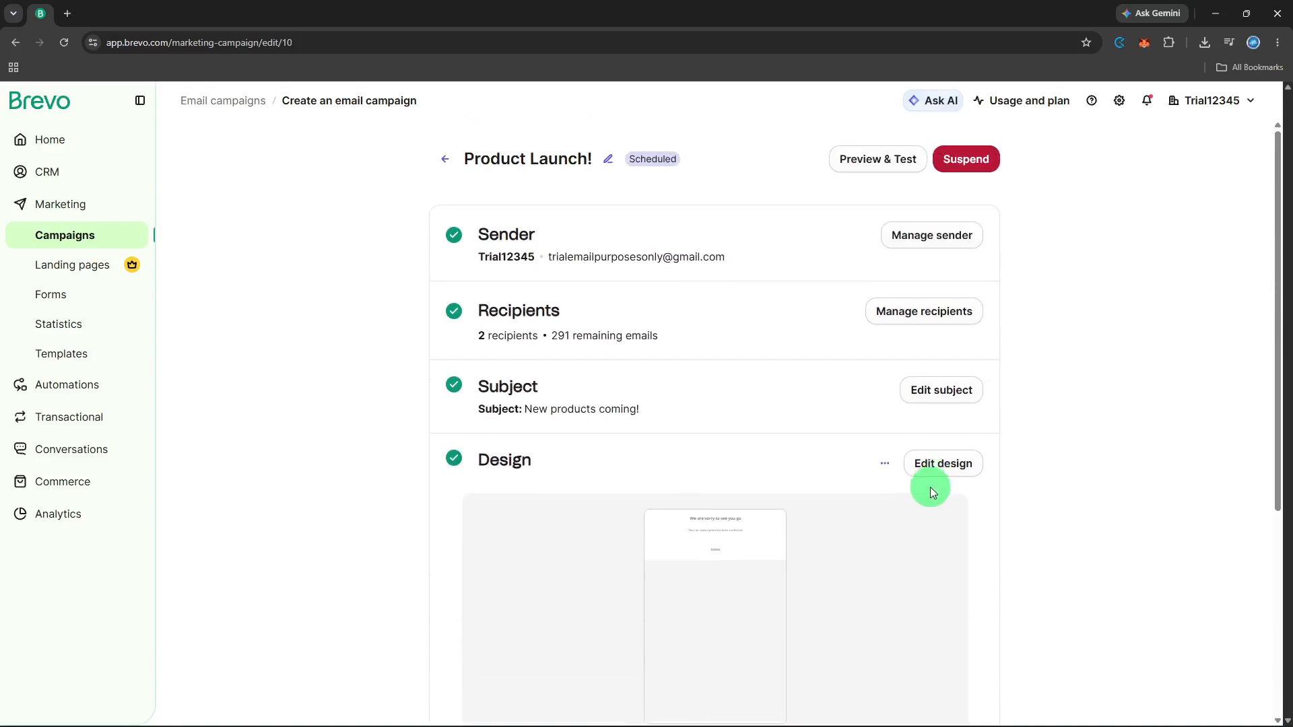
pyautogui.scroll(-4, 930, 487)
pyautogui.scroll(-1, 930, 487)
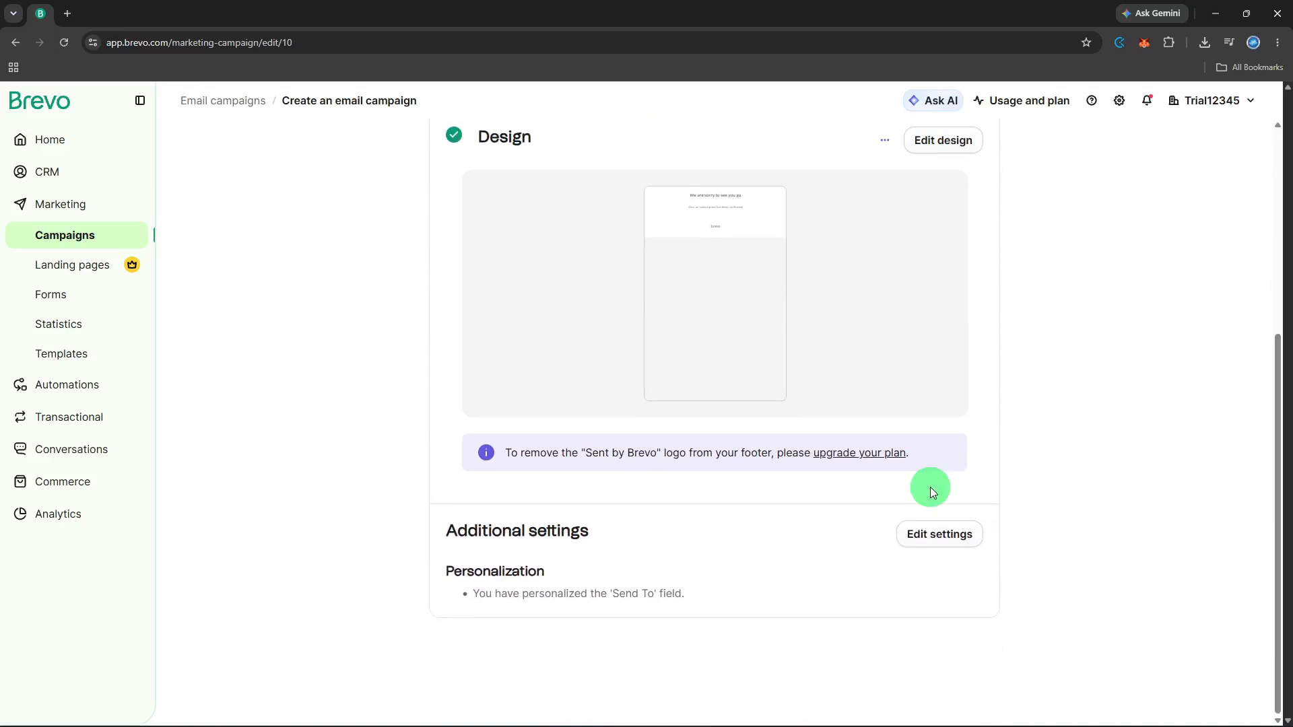
pyautogui.scroll(5, 931, 488)
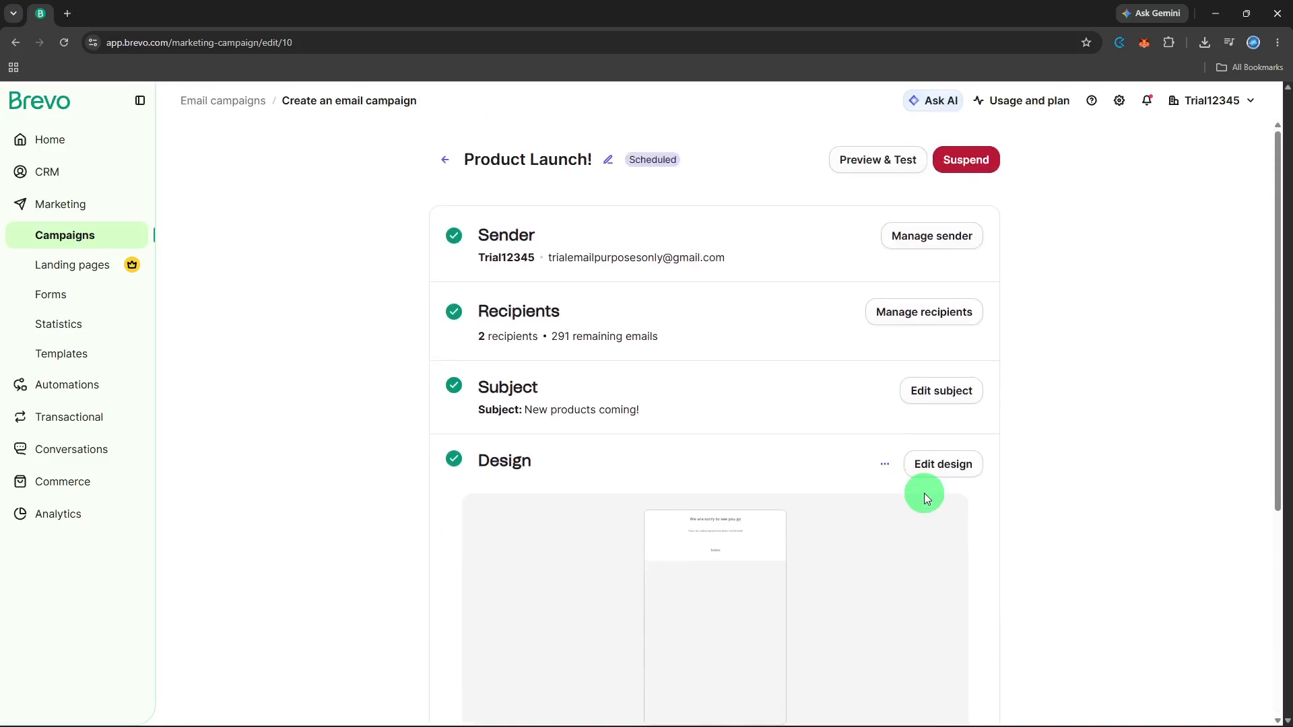
pyautogui.click(869, 154)
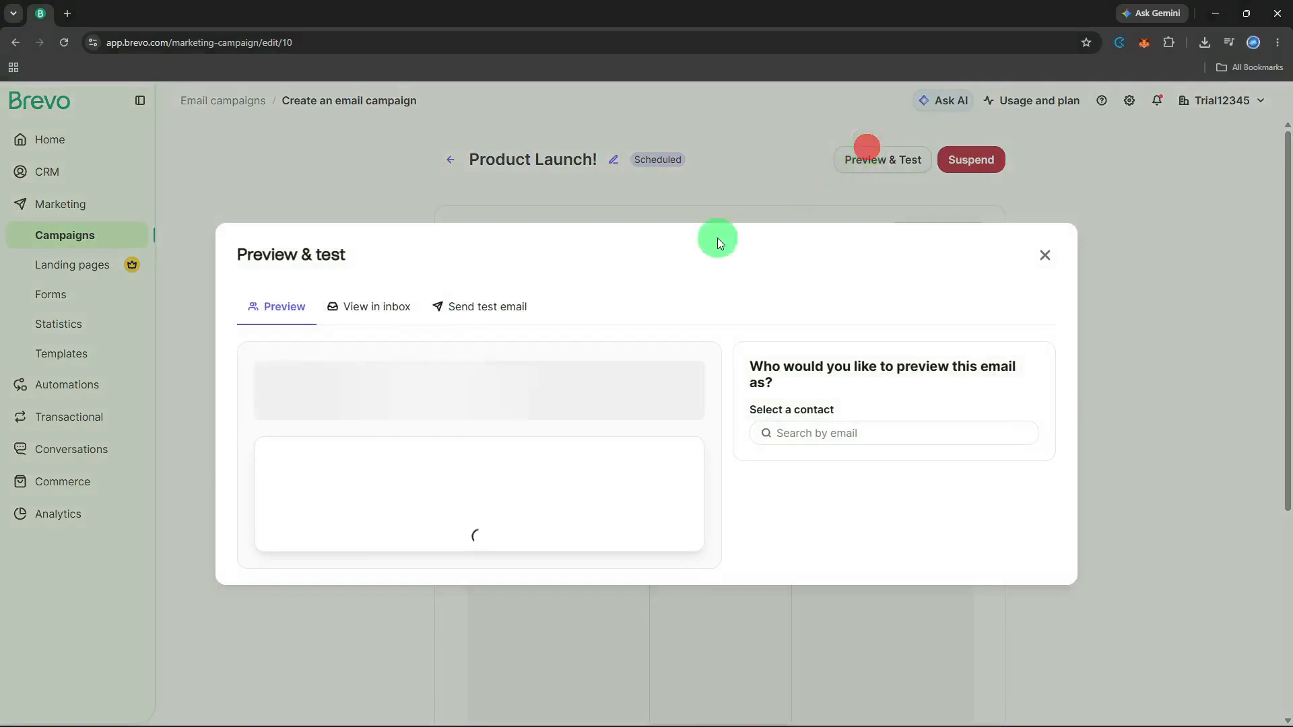
# On the Send test email tab, select the test address as recipient and send another test
pyautogui.click(504, 284)
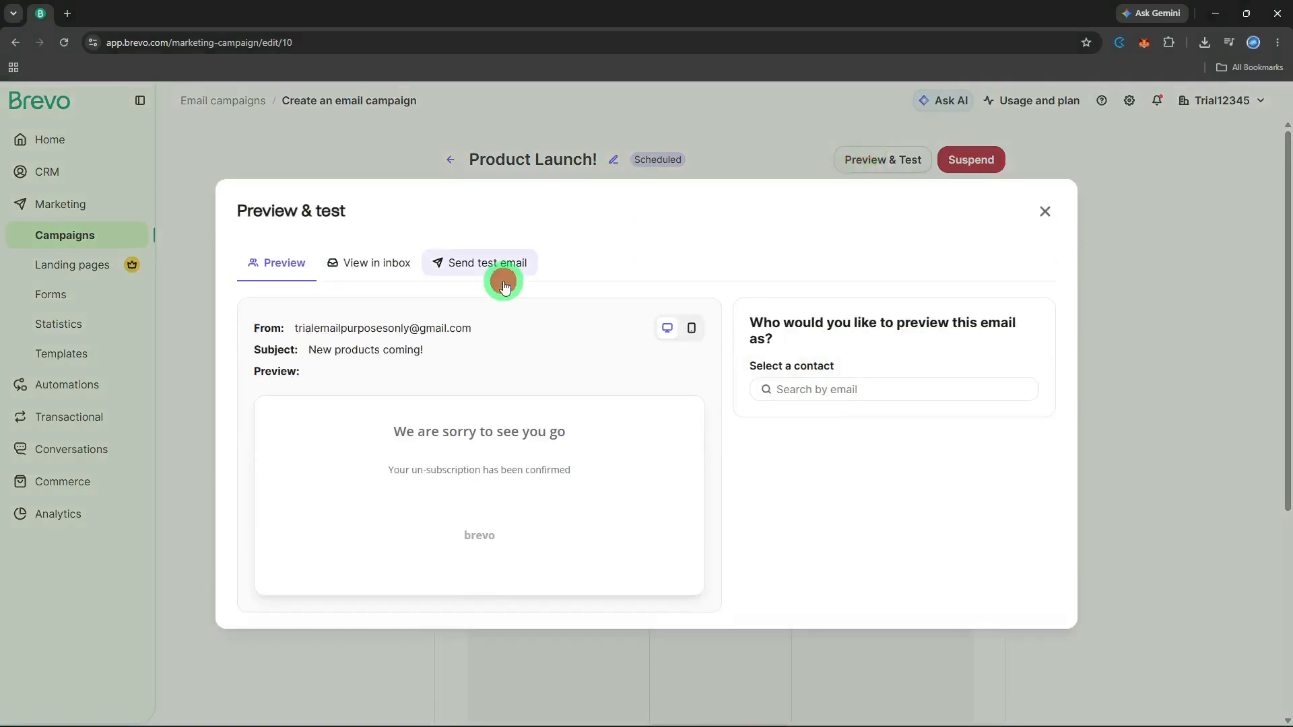
pyautogui.click(737, 400)
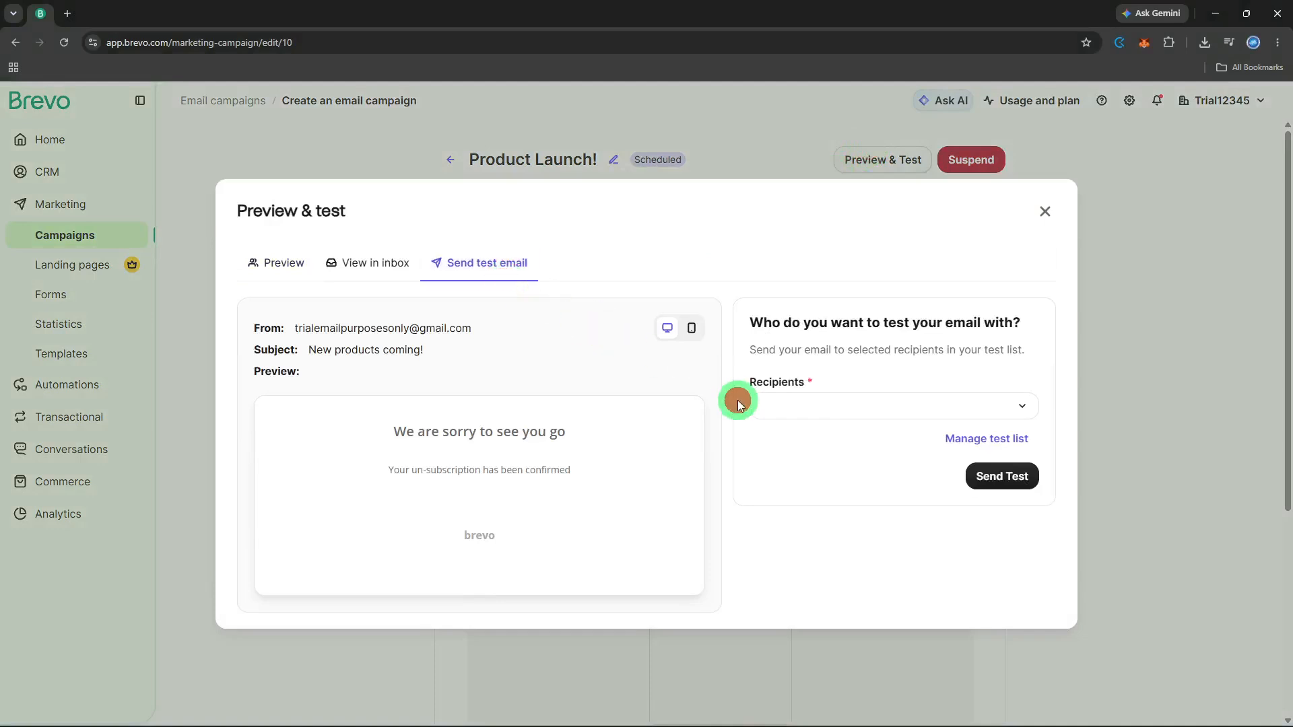
pyautogui.click(758, 406)
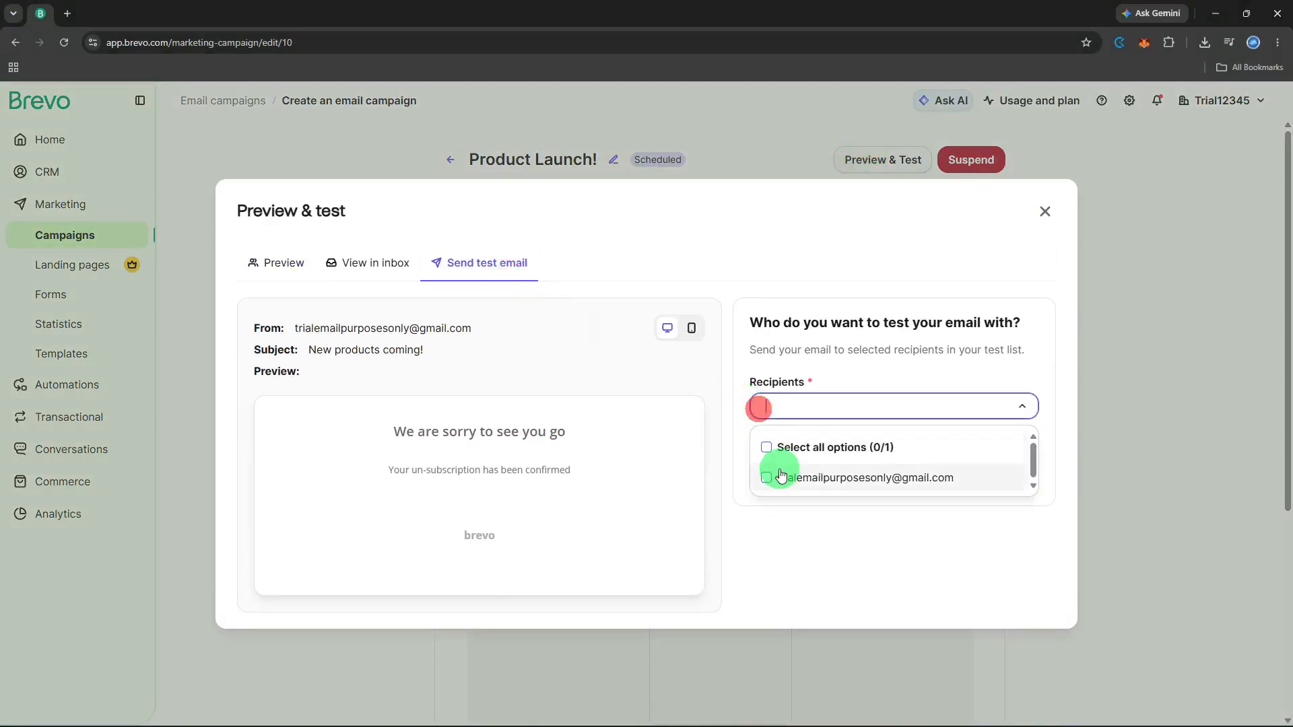
pyautogui.click(780, 475)
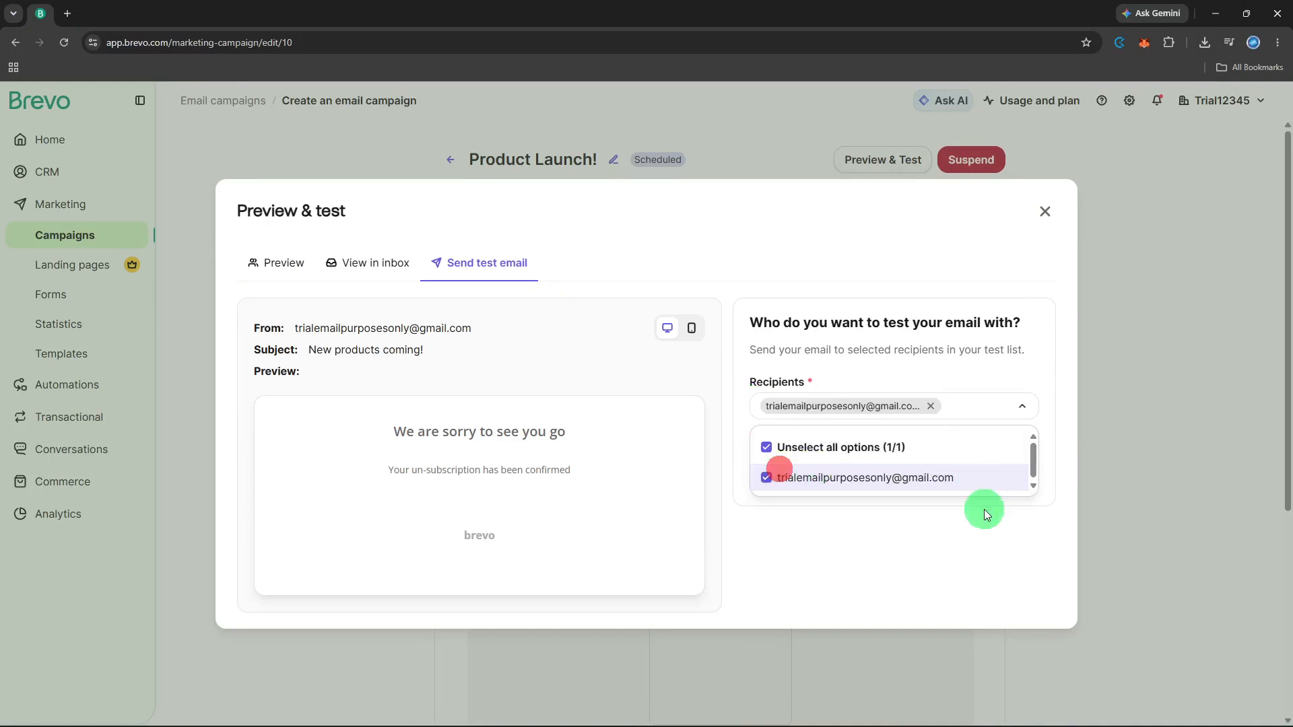
pyautogui.click(984, 509)
pyautogui.click(992, 472)
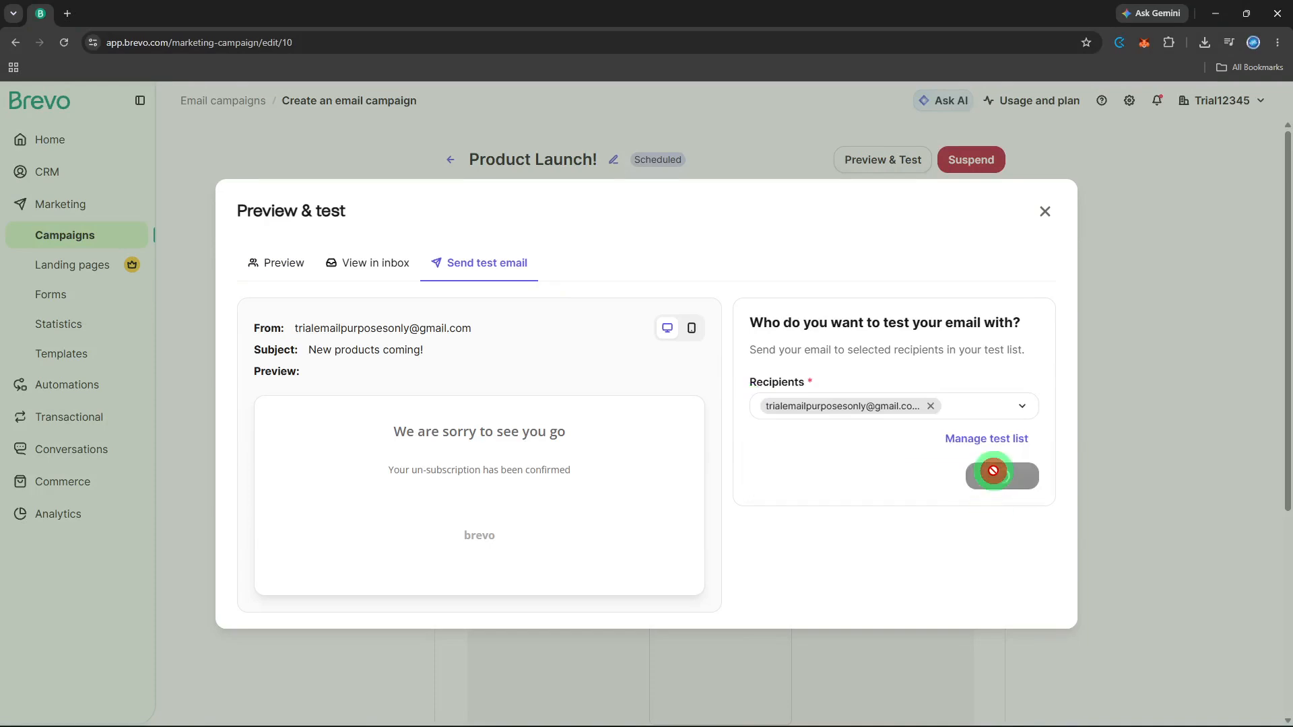